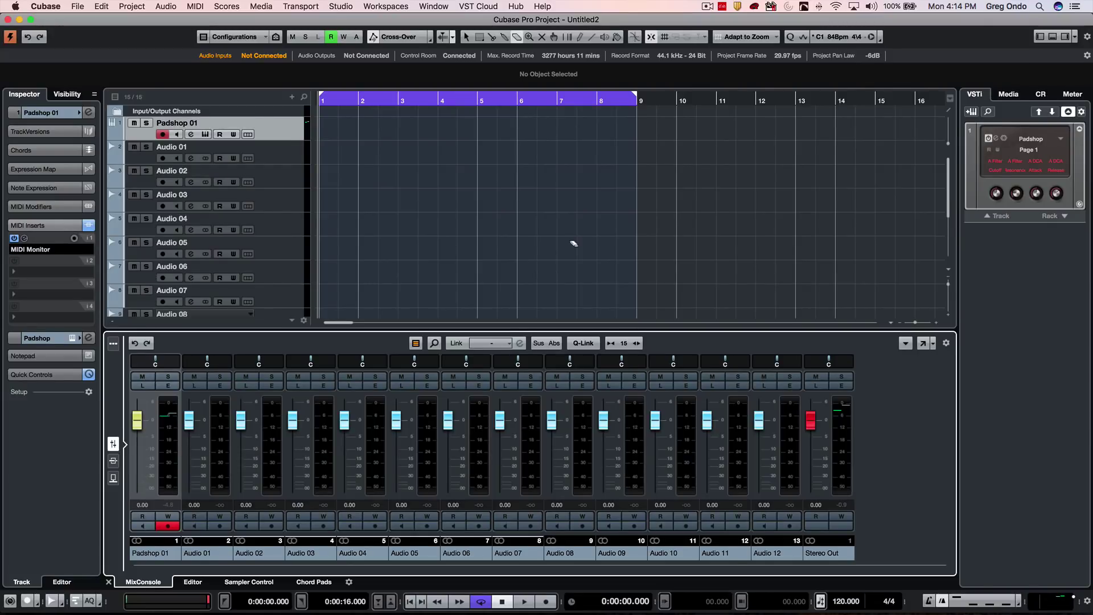
Turn off Cycle mode on the transport bar so the ruler's loop range is inactive
left_click(482, 602)
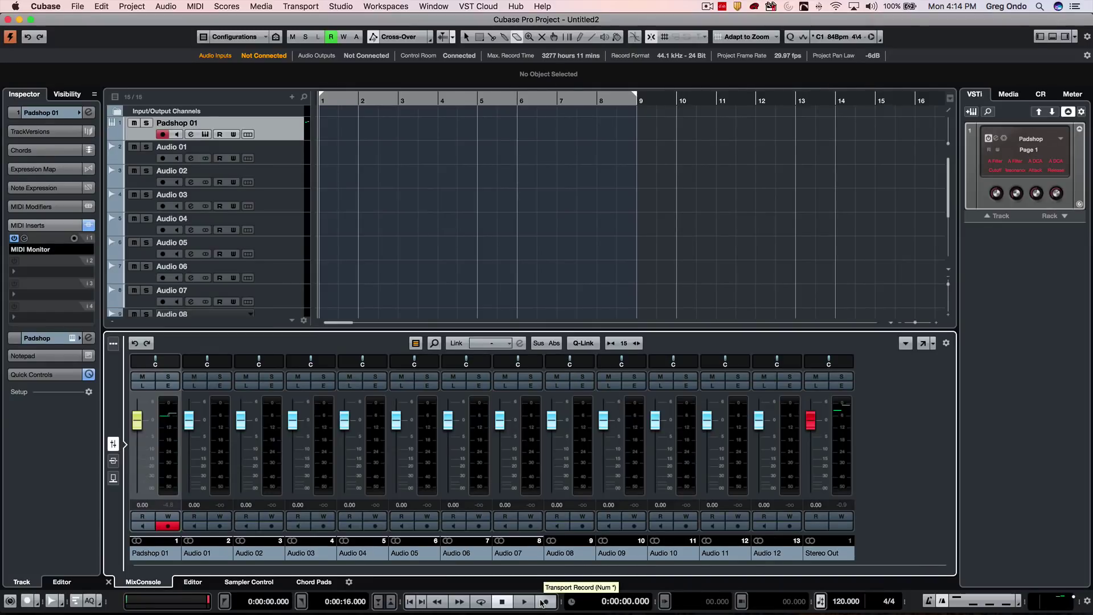
Record an eight-bar Padshop performance onto Padshop 01, spanning bars 1 to 9
left_click(543, 602)
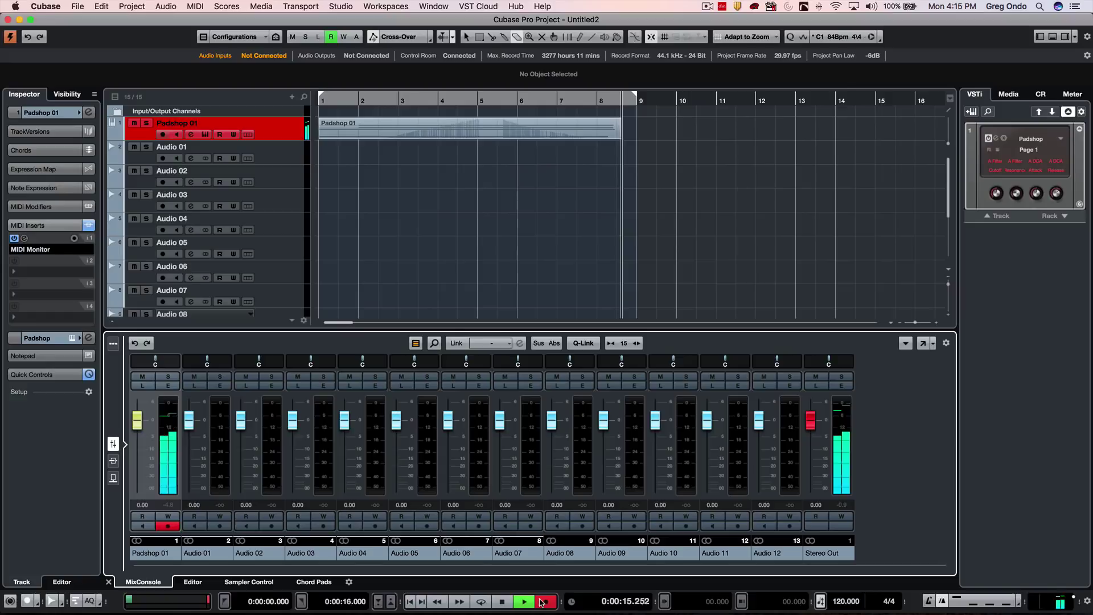
key("space")
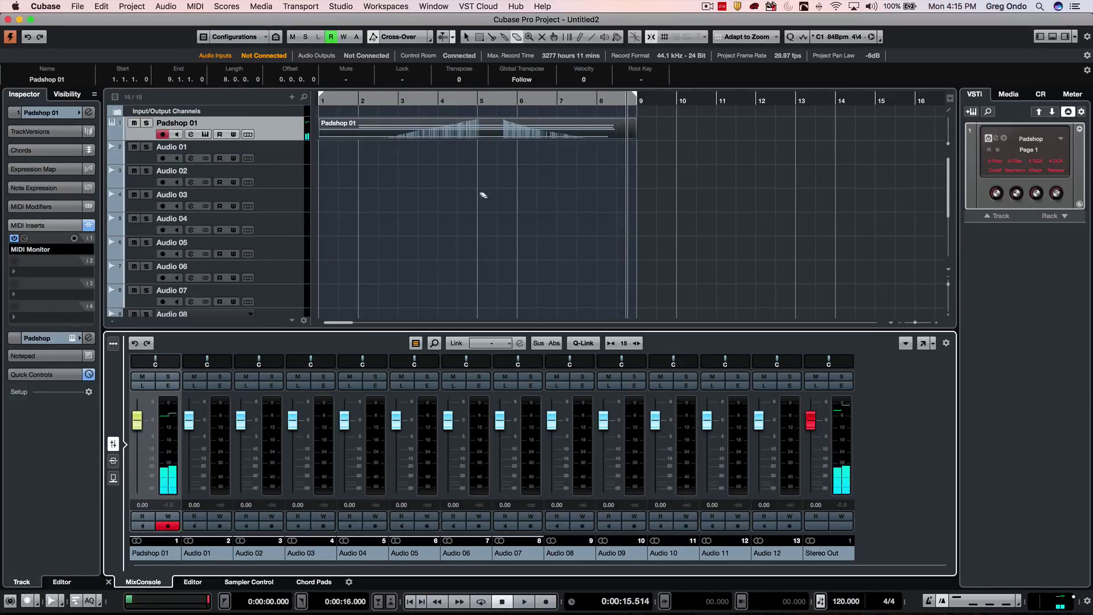
Open the part in the Key Editor showing only used controllers (Velocity, Modulation CC1), playhead at bar 1
right_click(476, 133)
double_click(477, 132)
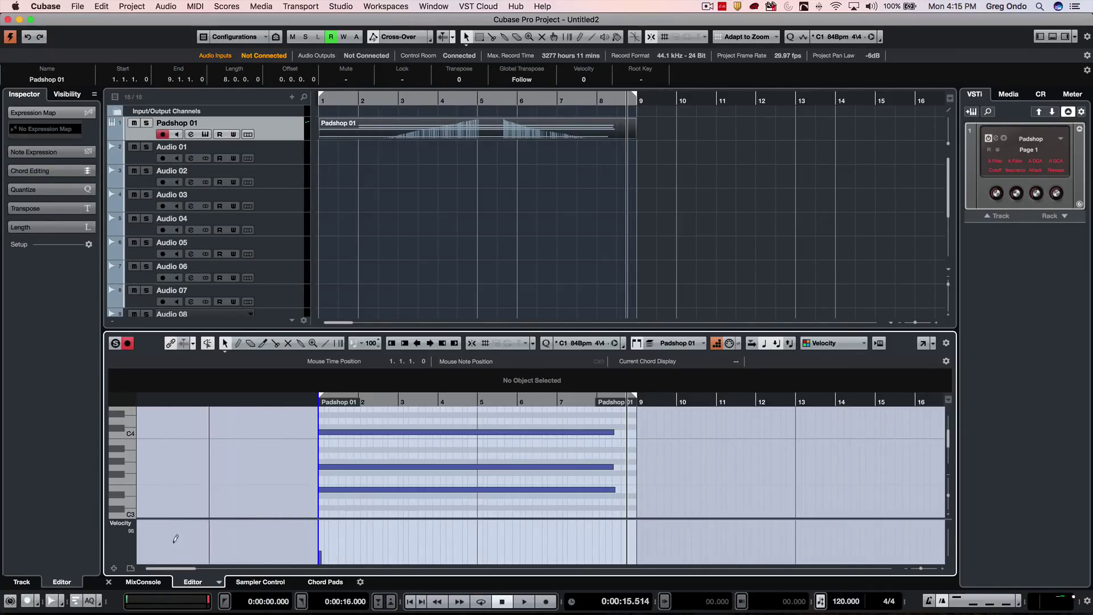
left_click(128, 570)
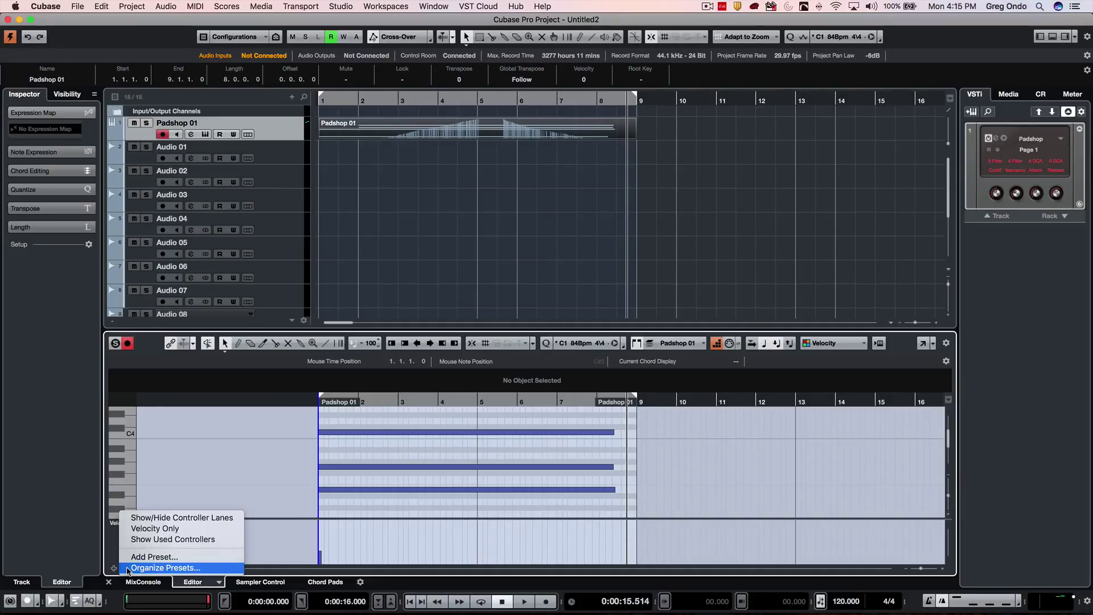
left_click(117, 561)
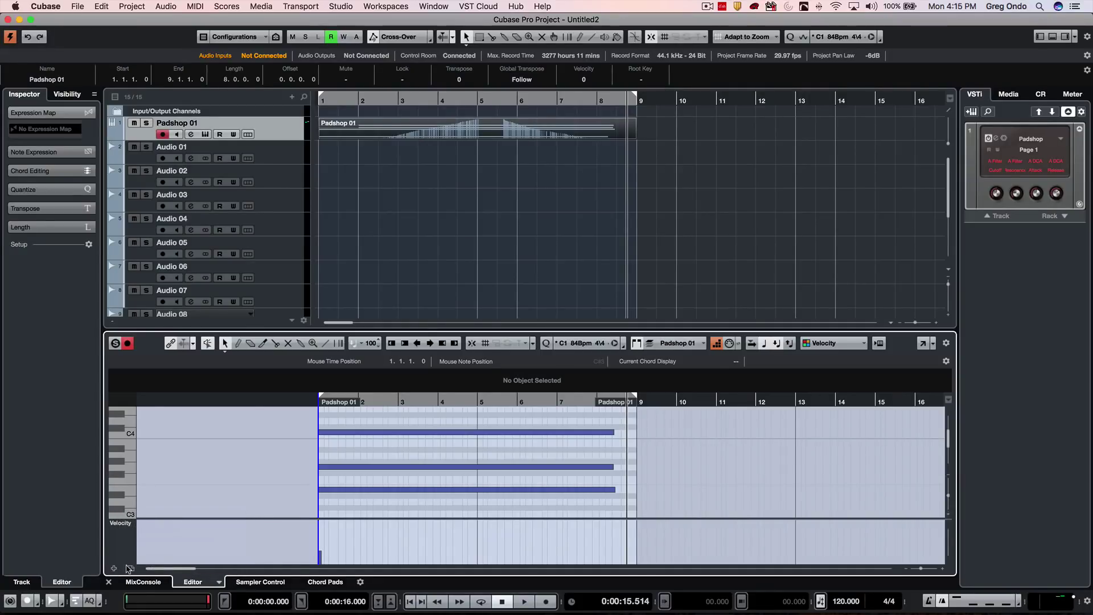
left_click(127, 570)
left_click(174, 540)
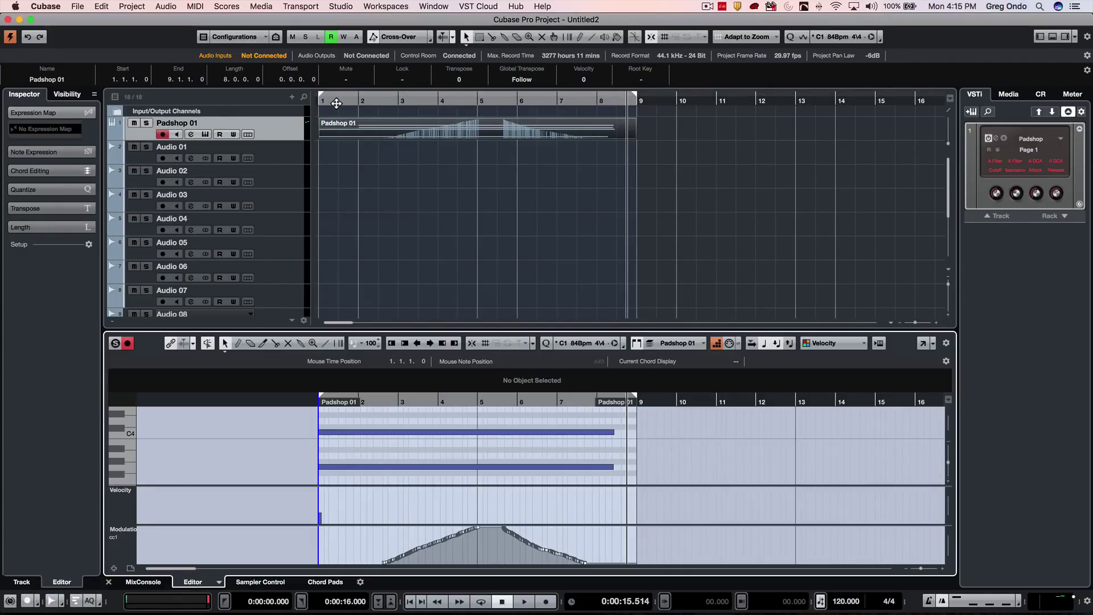
left_click(334, 103)
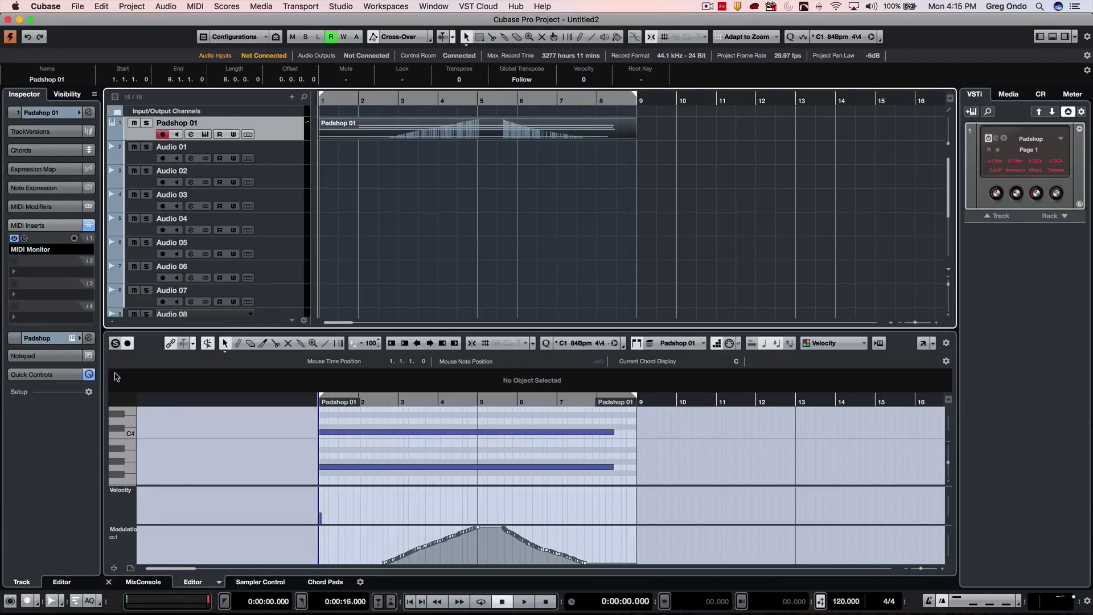
left_click(23, 238)
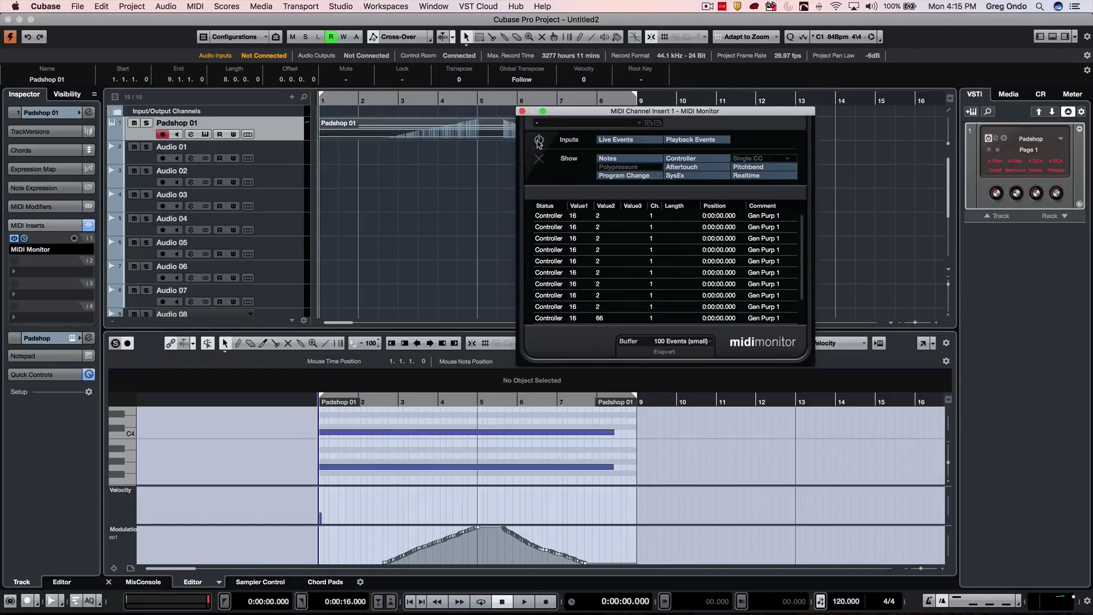
left_click(539, 141)
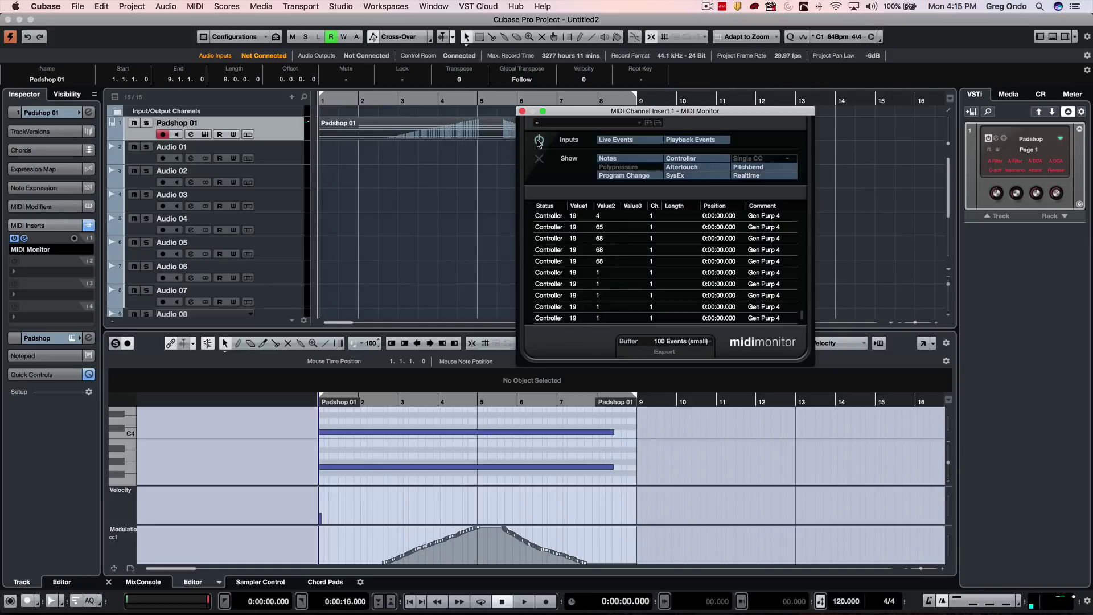
left_click(523, 112)
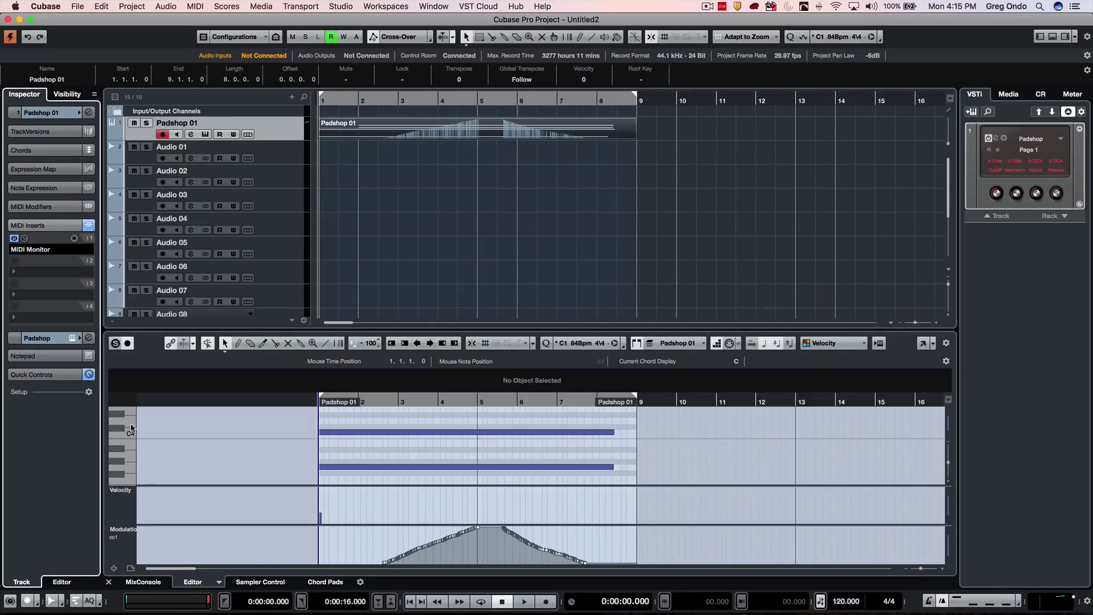
Set MIDI Record Mode to New Parts, record a bars 1–4 test take, then delete it
left_click(72, 602)
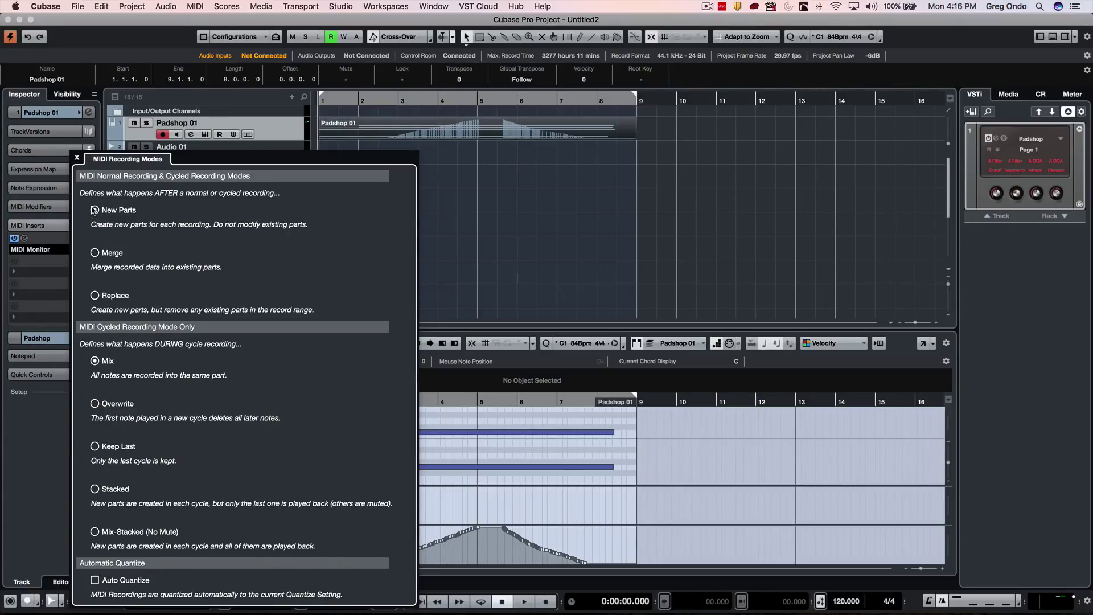
left_click(380, 102)
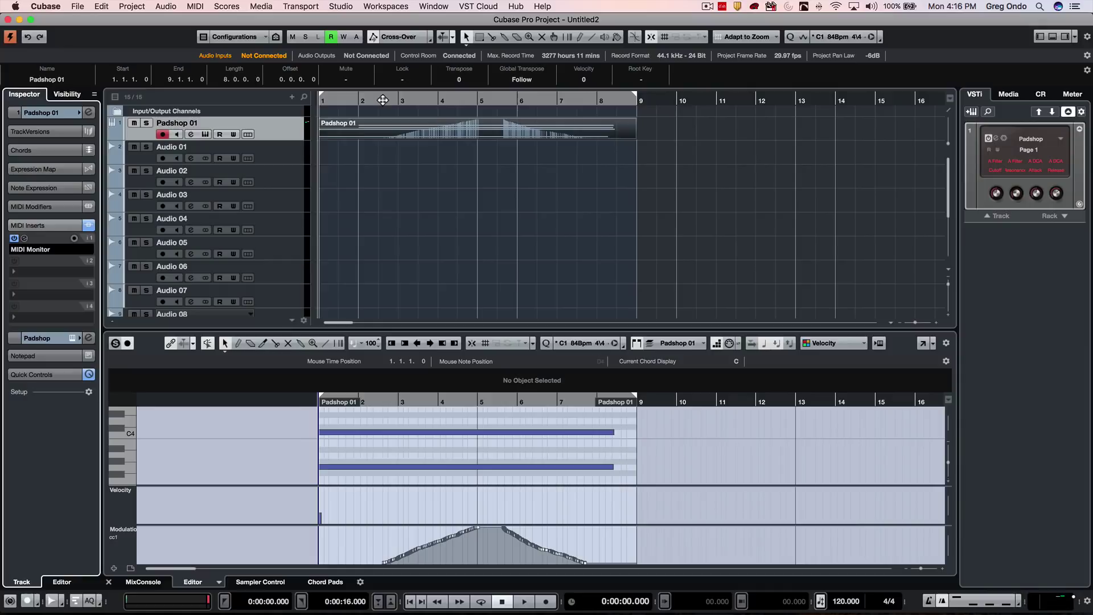
left_click(542, 602)
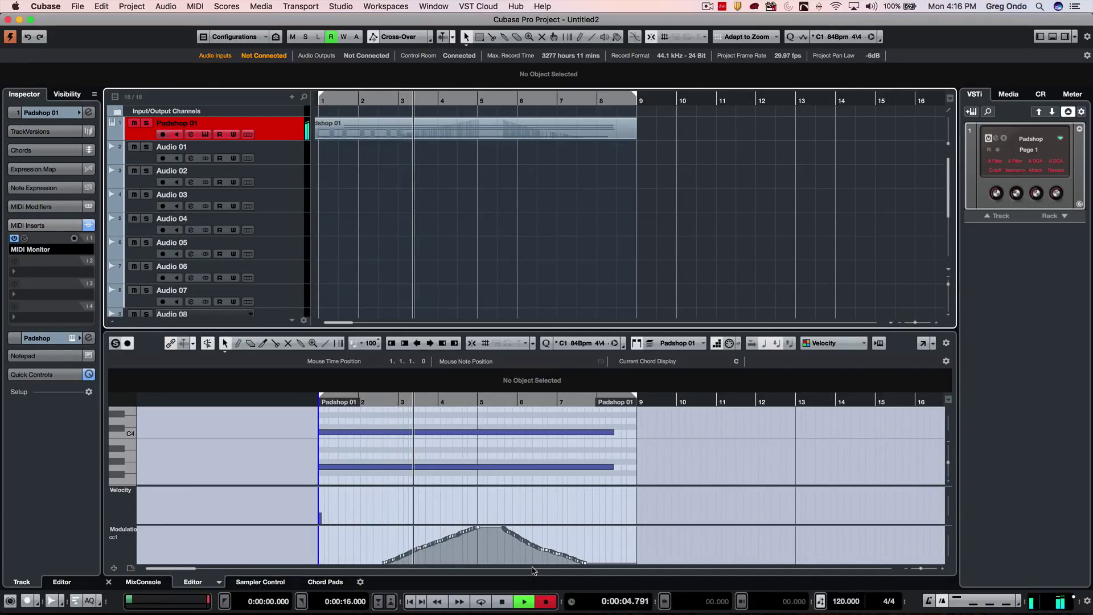
key("space")
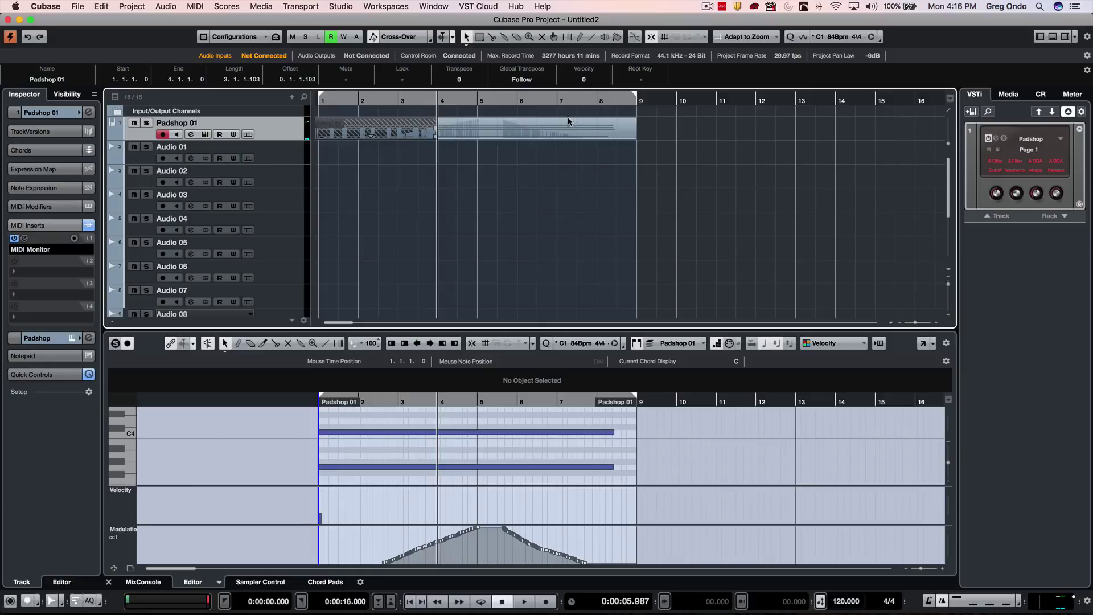
left_click_drag(374, 122, 713, 122)
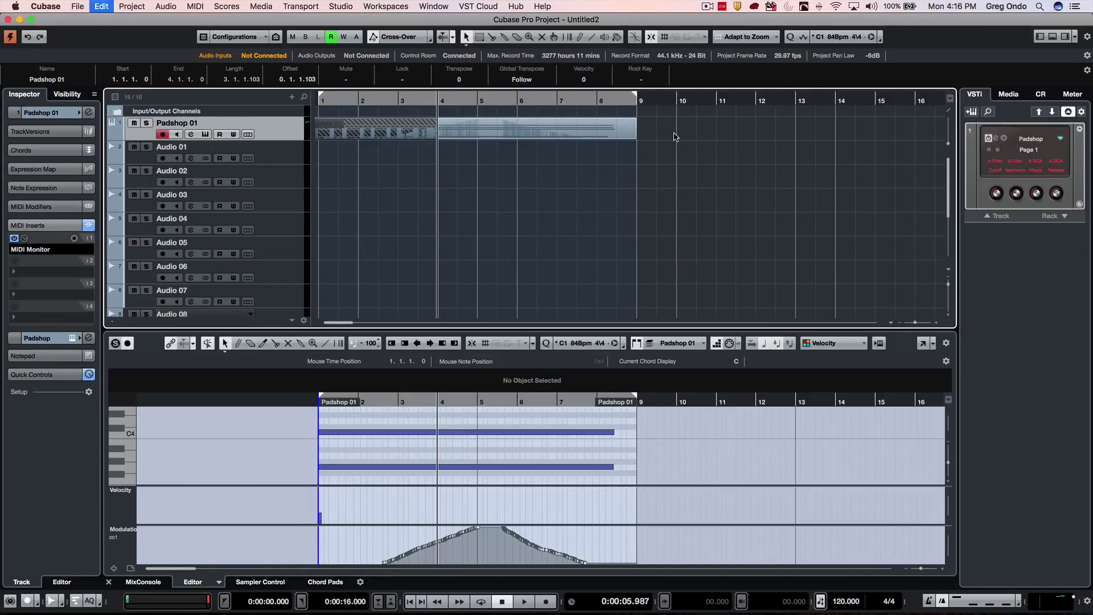
key("BackSpace")
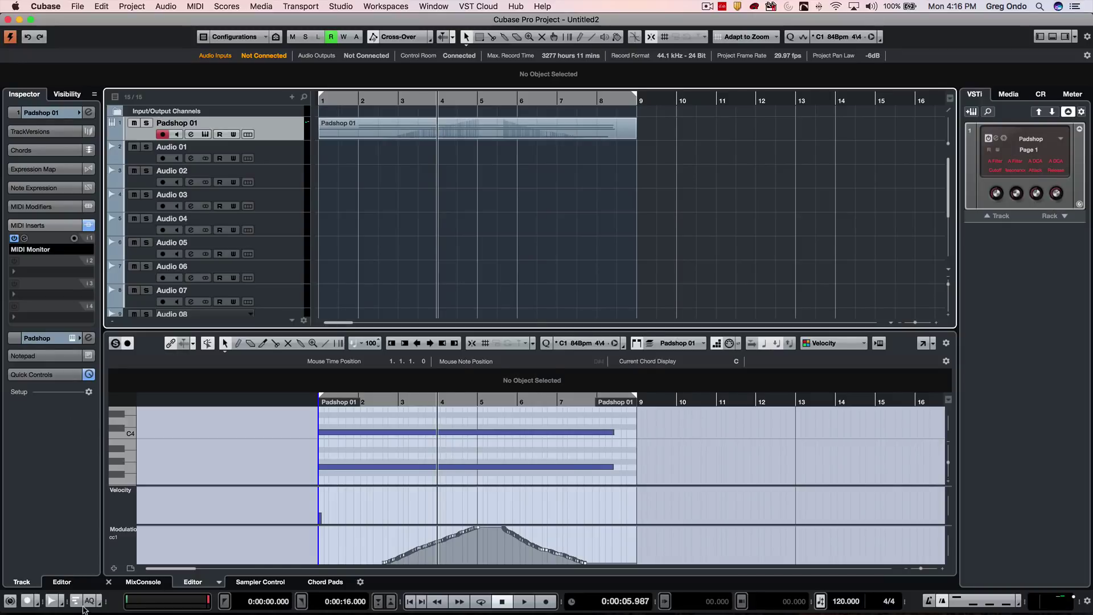
Set MIDI Record Mode back to Merge and record another pass from the project start
left_click(75, 602)
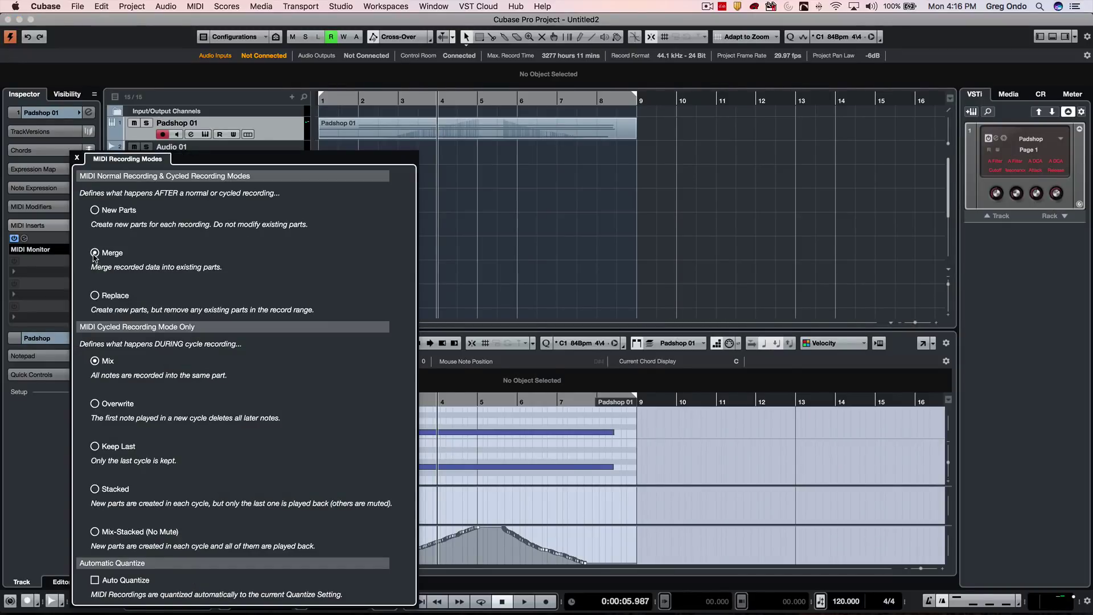
left_click(534, 197)
key("space")
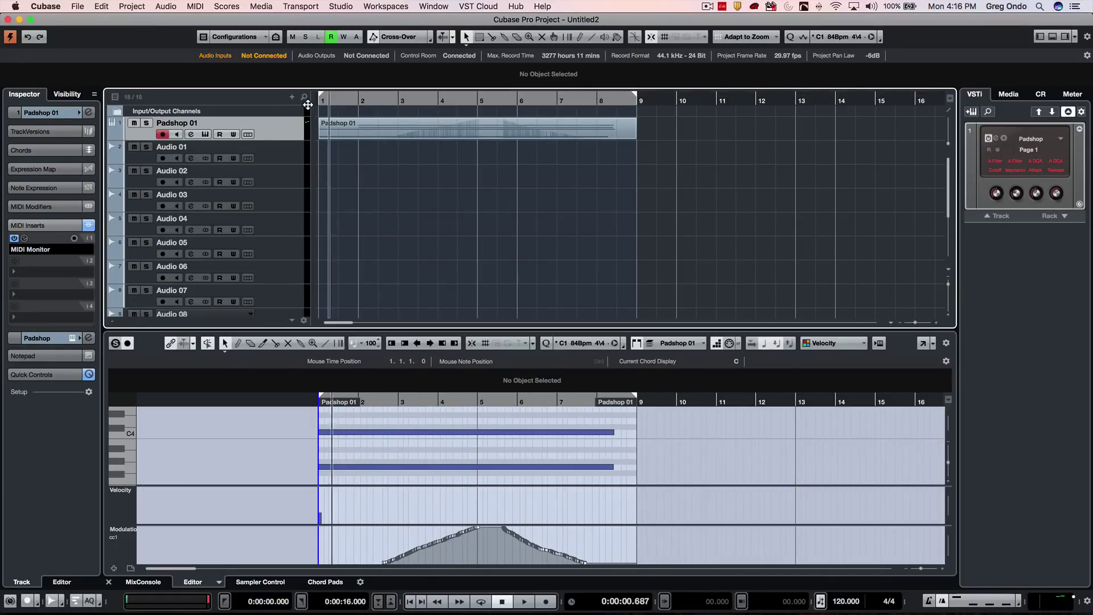
left_click(546, 602)
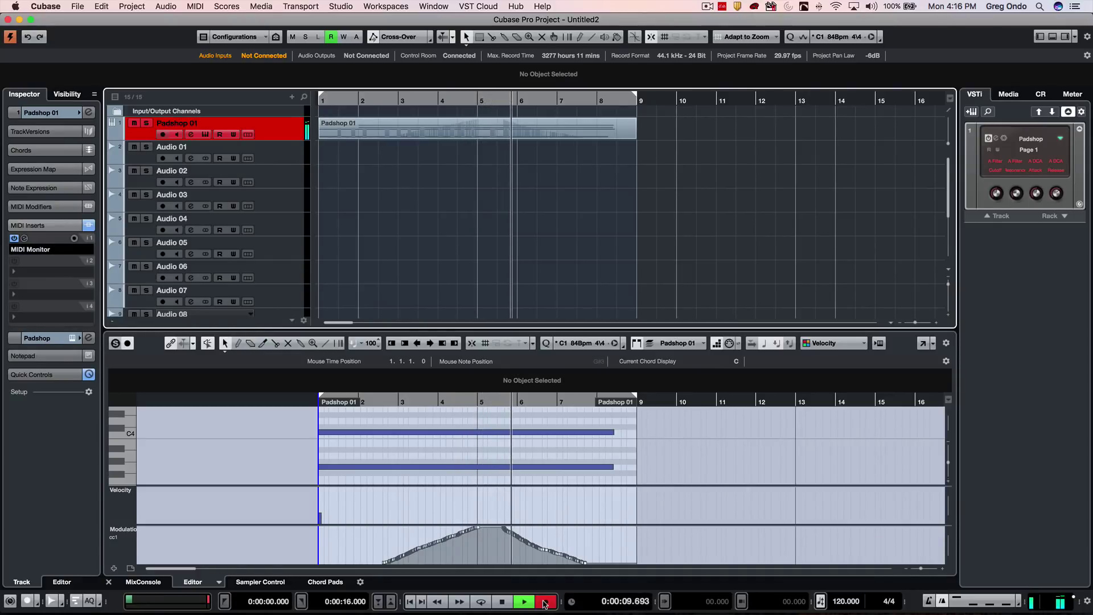
key("space")
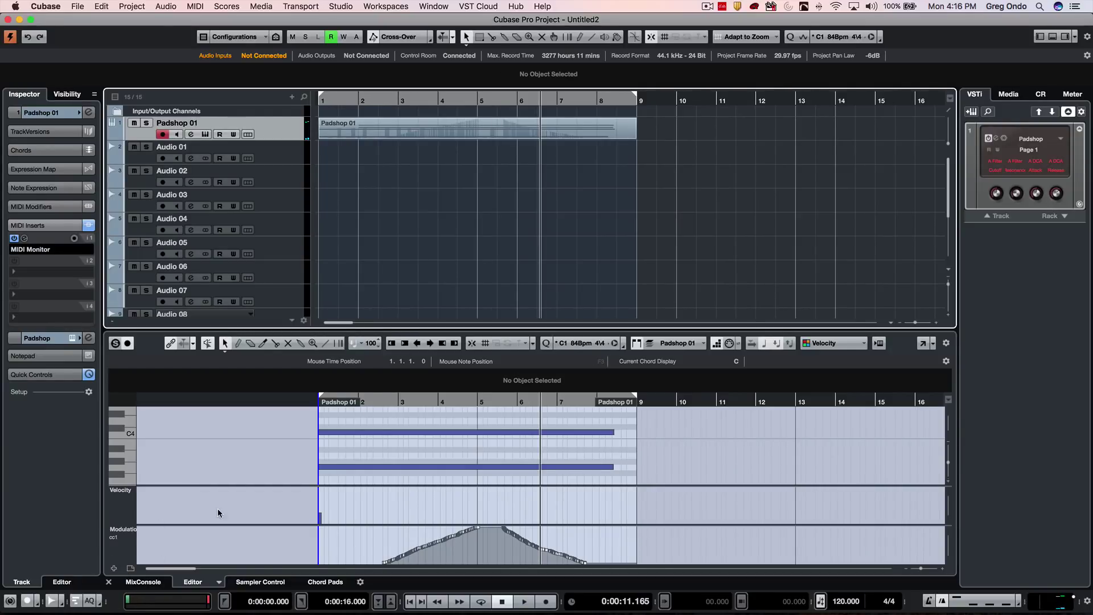
Show only used controller lanes — Modulation plus cc16 to cc19 — and resize the editor zones
left_click_drag(385, 329, 385, 256)
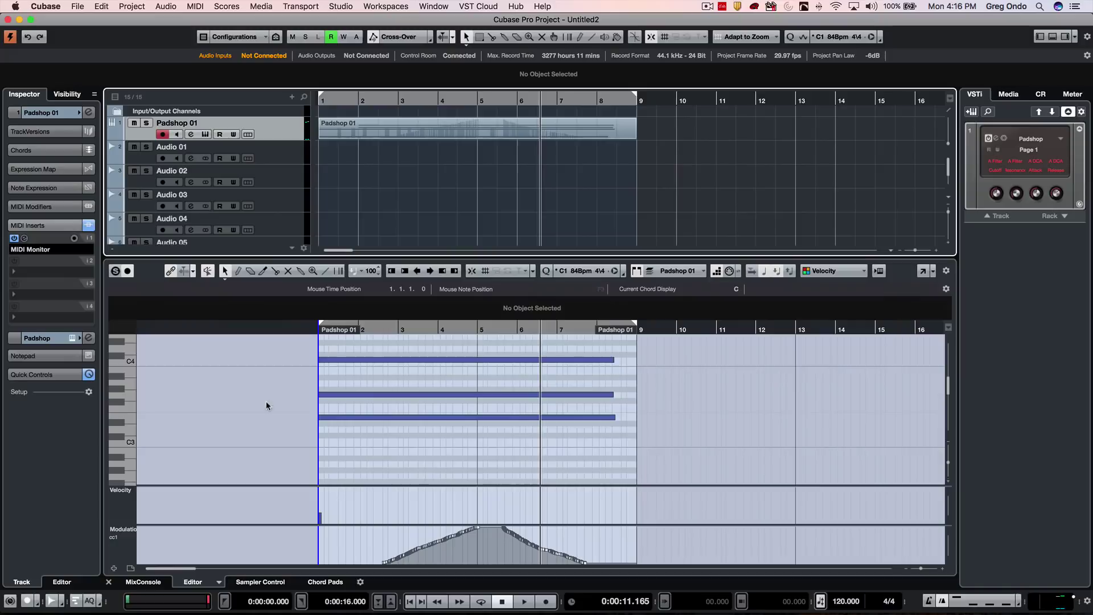
left_click(127, 569)
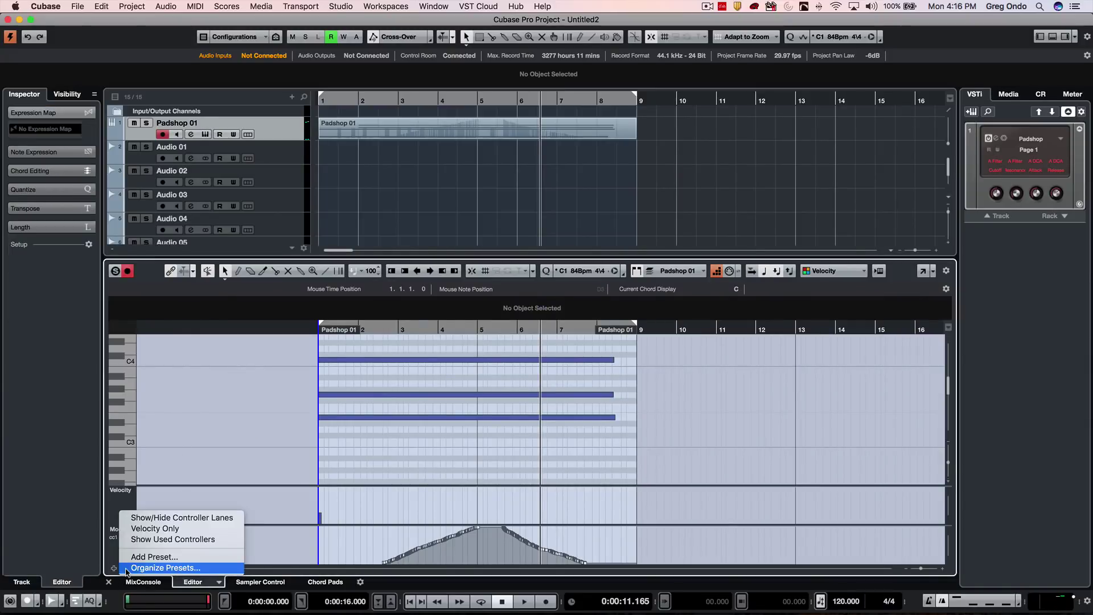
left_click(196, 541)
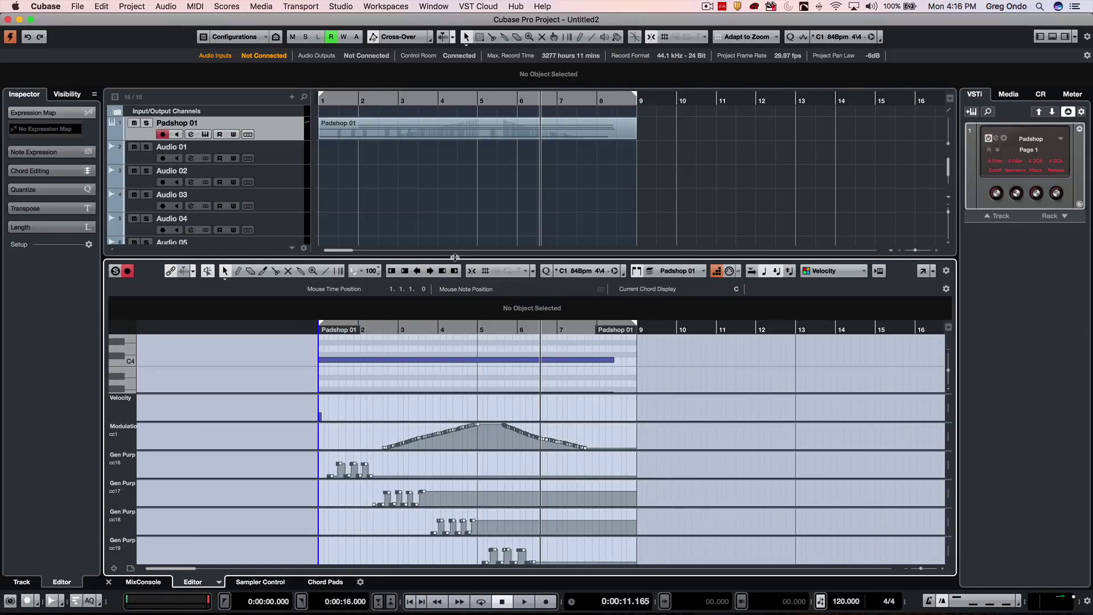
left_click_drag(455, 257, 436, 243)
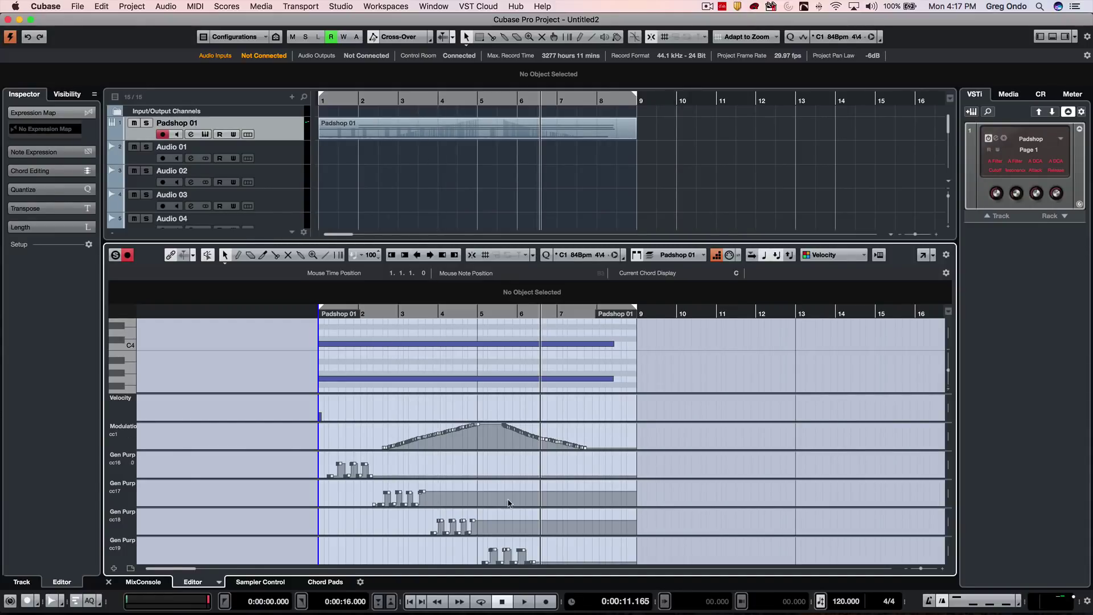
Apply MIDI > Functions > Extract MIDI Automation to the selected Padshop 01 part
left_click(401, 123)
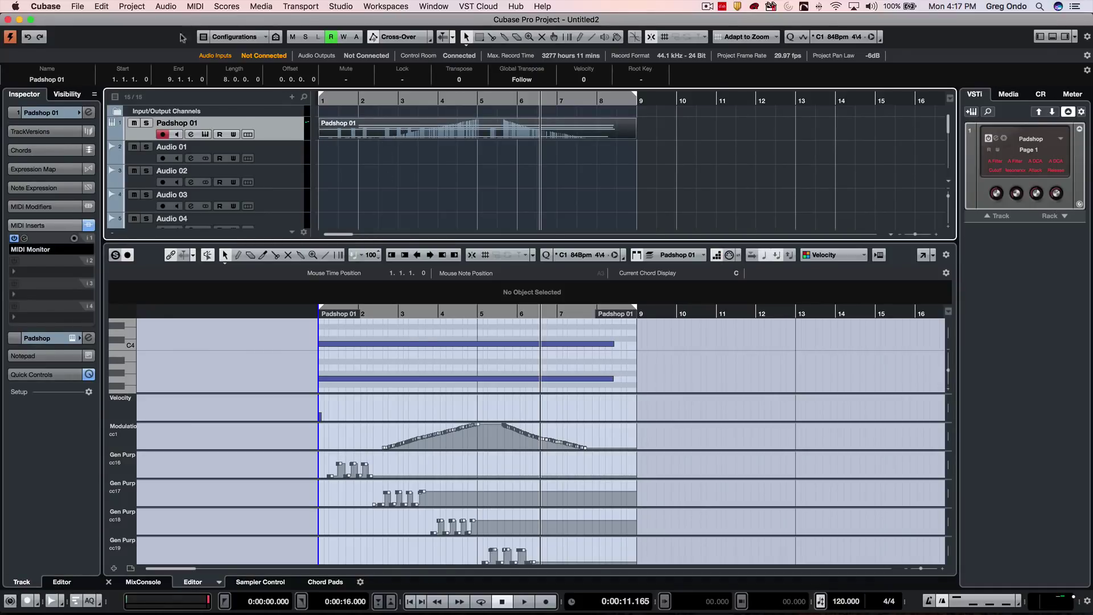
left_click(197, 6)
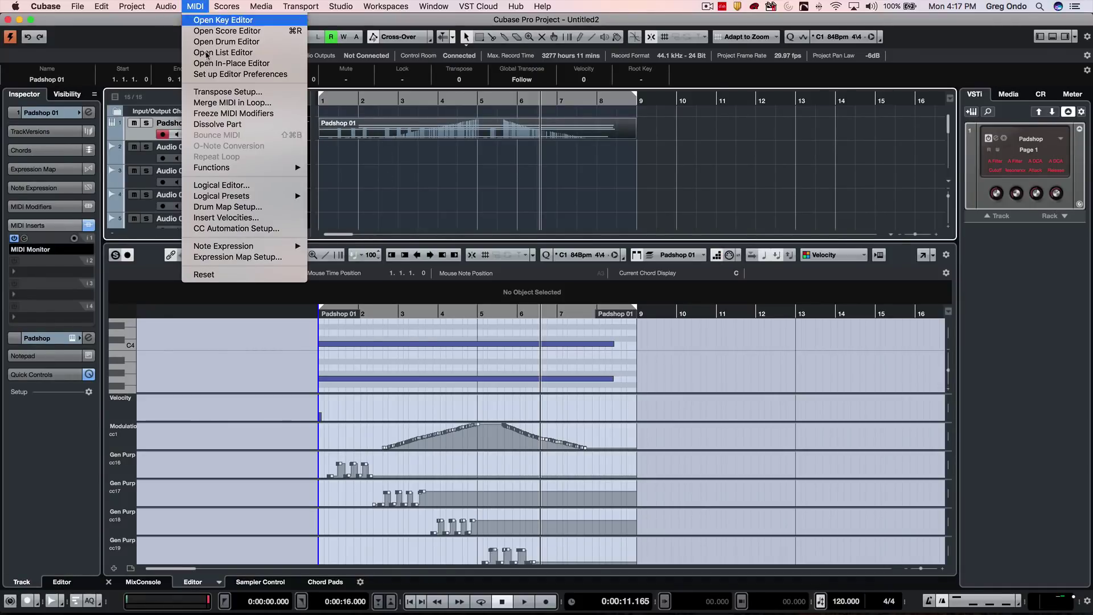
mouse_move(216, 169)
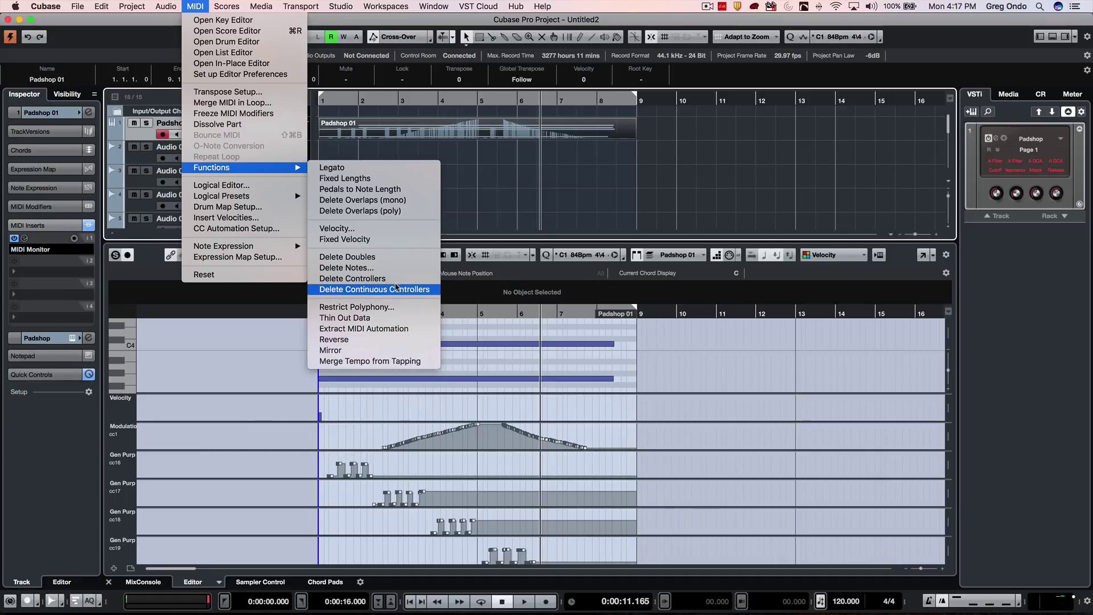
left_click(393, 329)
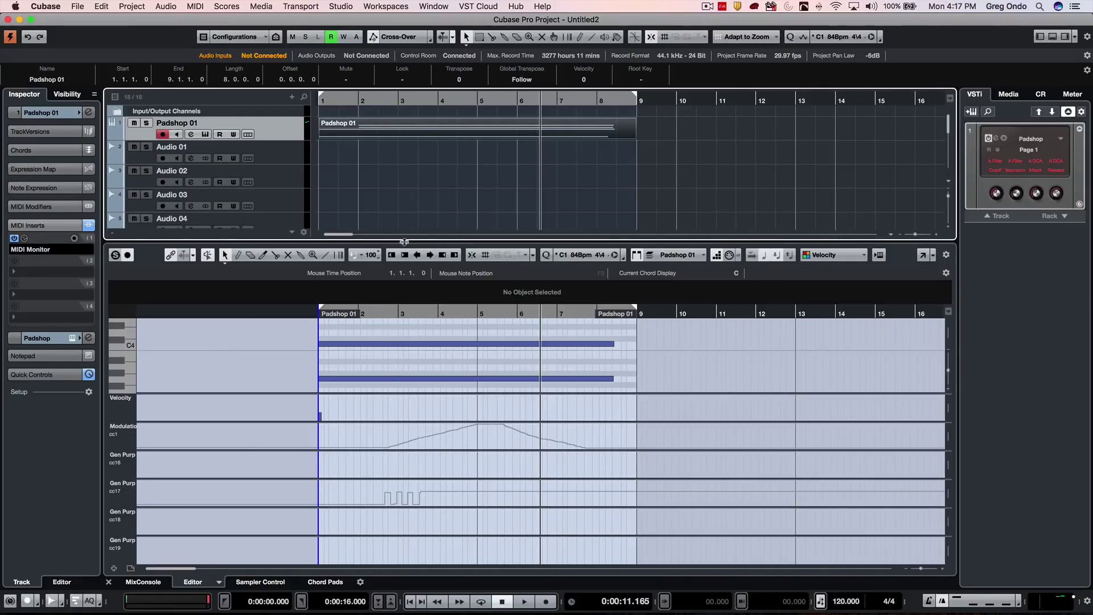
left_click_drag(404, 241, 394, 360)
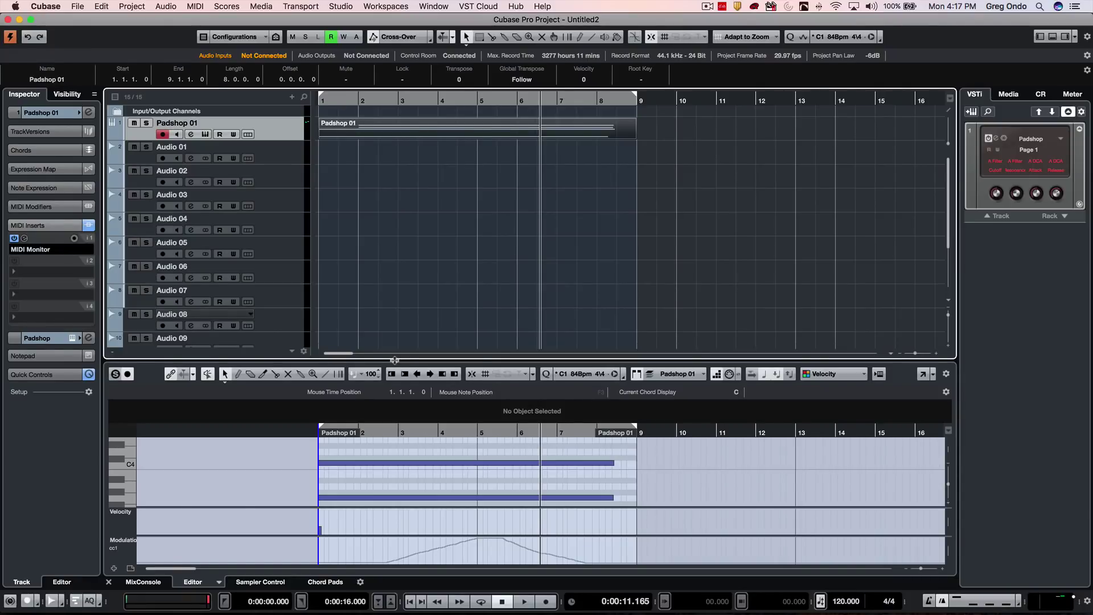
Show the track's used automation lanes and draw a cc17 ramp from bar 5 to bar 9
key("F6")
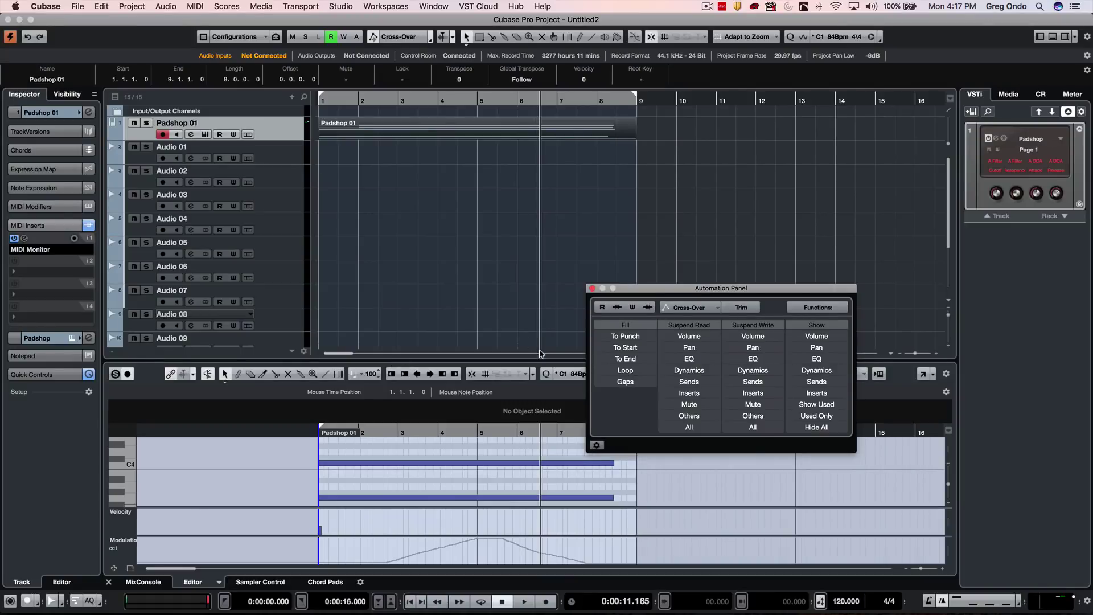
left_click(816, 405)
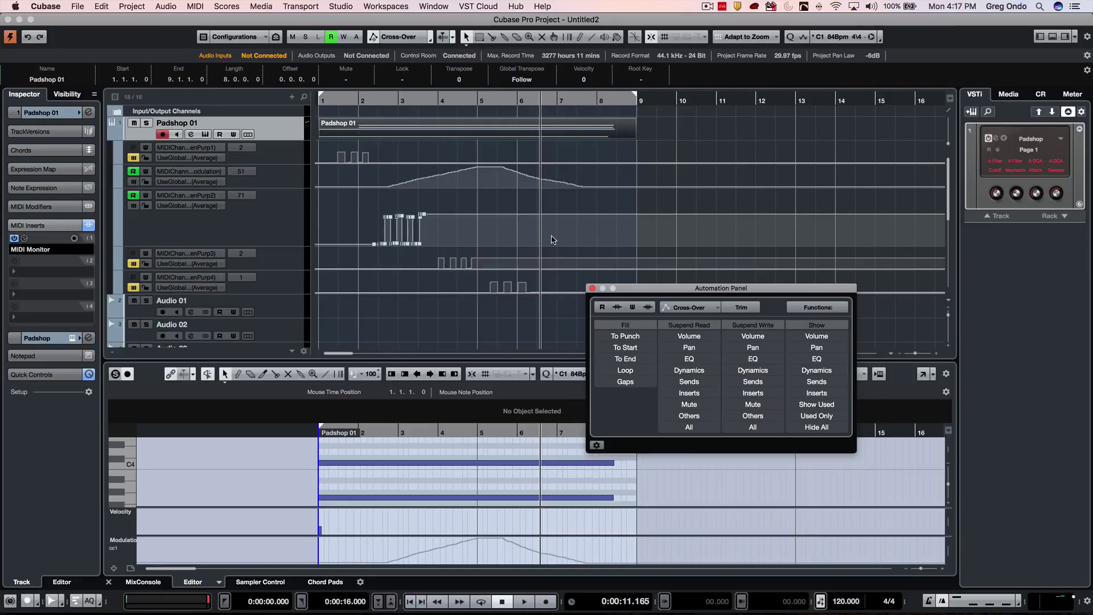
right_click(508, 223)
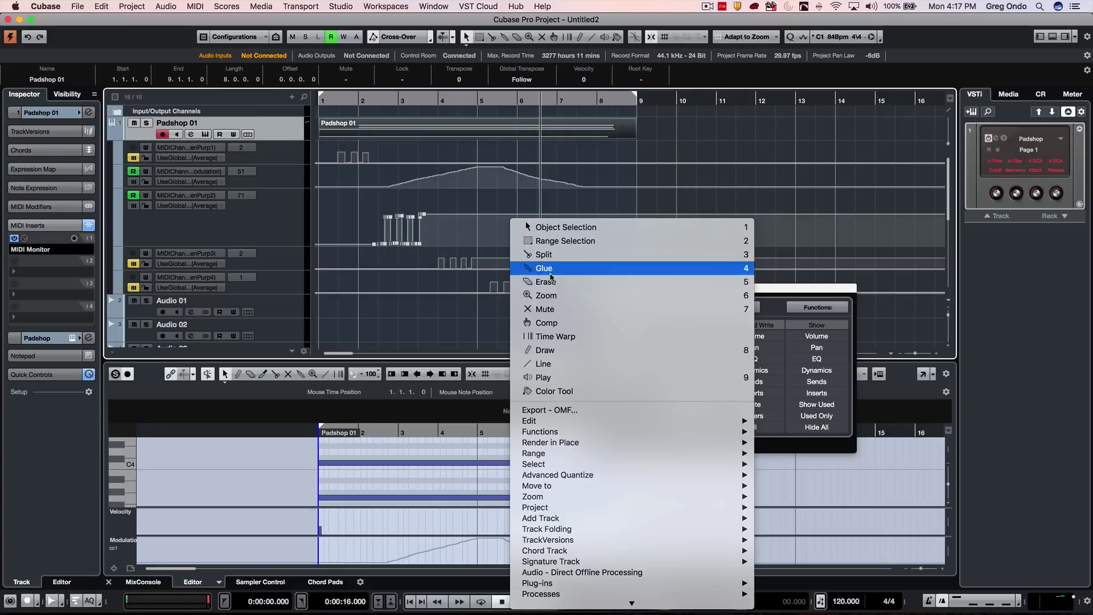
left_click(544, 364)
left_click_drag(478, 242, 617, 194)
Reshape cc17 so the point near bar 6.5 drops to zero with a curved rise afterwards
right_click(508, 213)
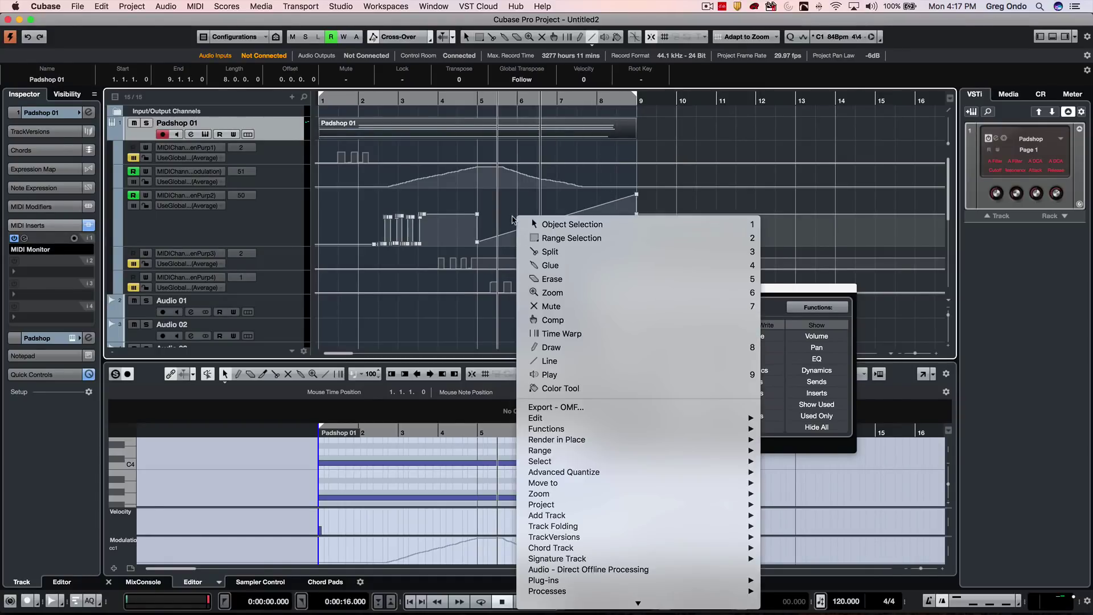
left_click(533, 223)
right_click(505, 210)
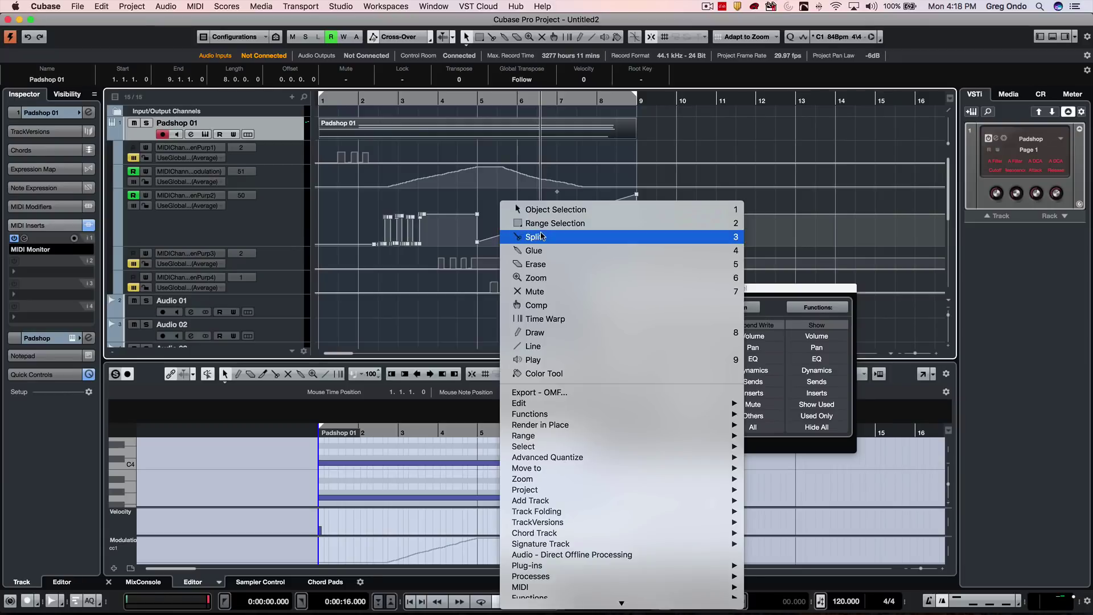
left_click(537, 223)
key("2")
left_click_drag(497, 218, 516, 169)
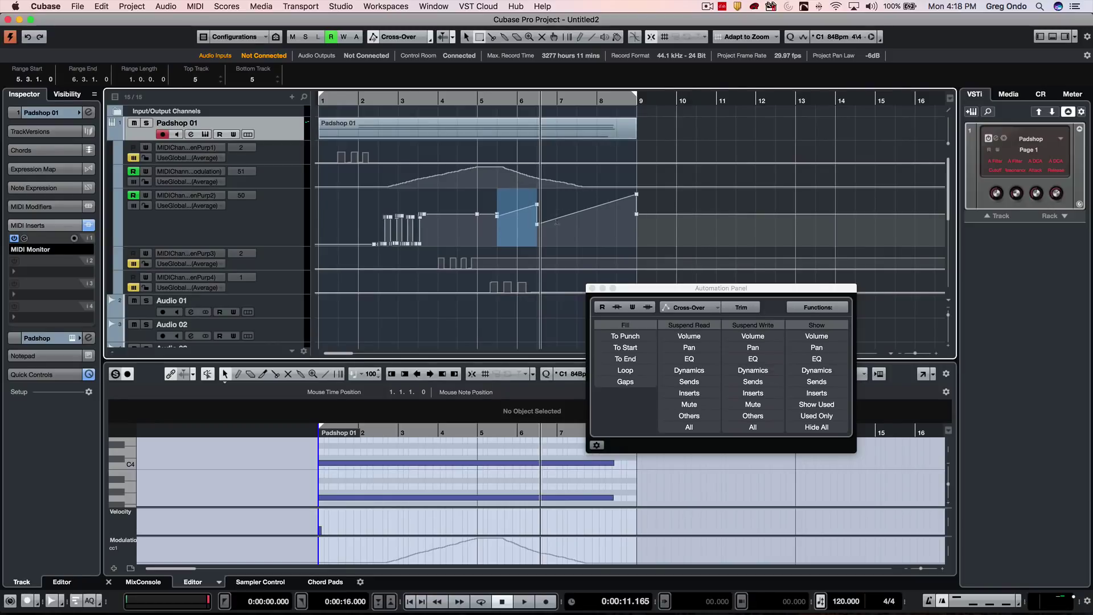
right_click(537, 222)
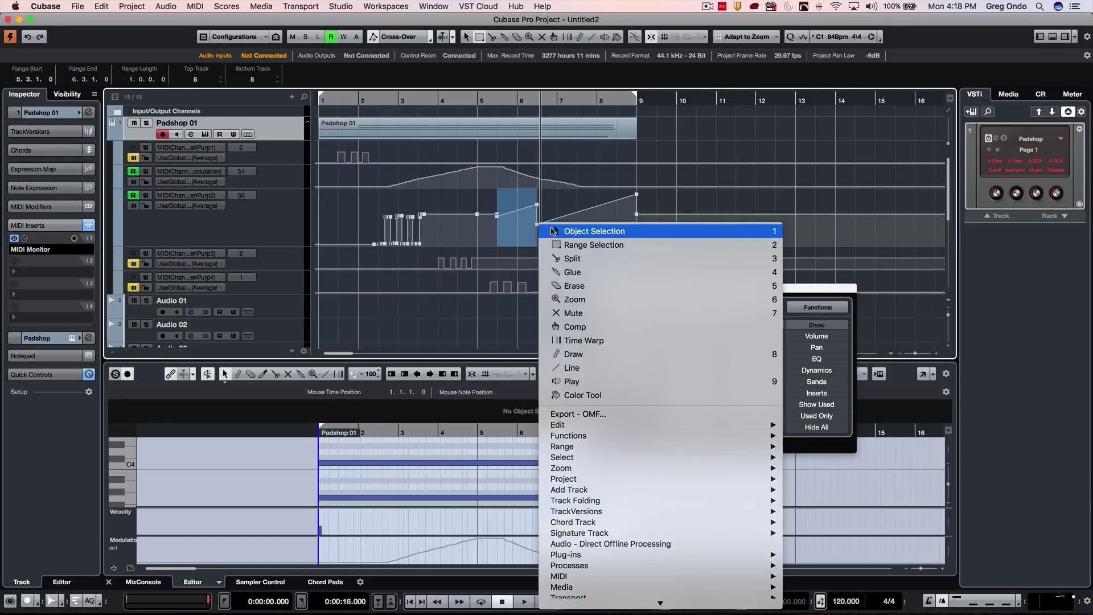
left_click(539, 226)
left_click_drag(538, 226, 601, 232)
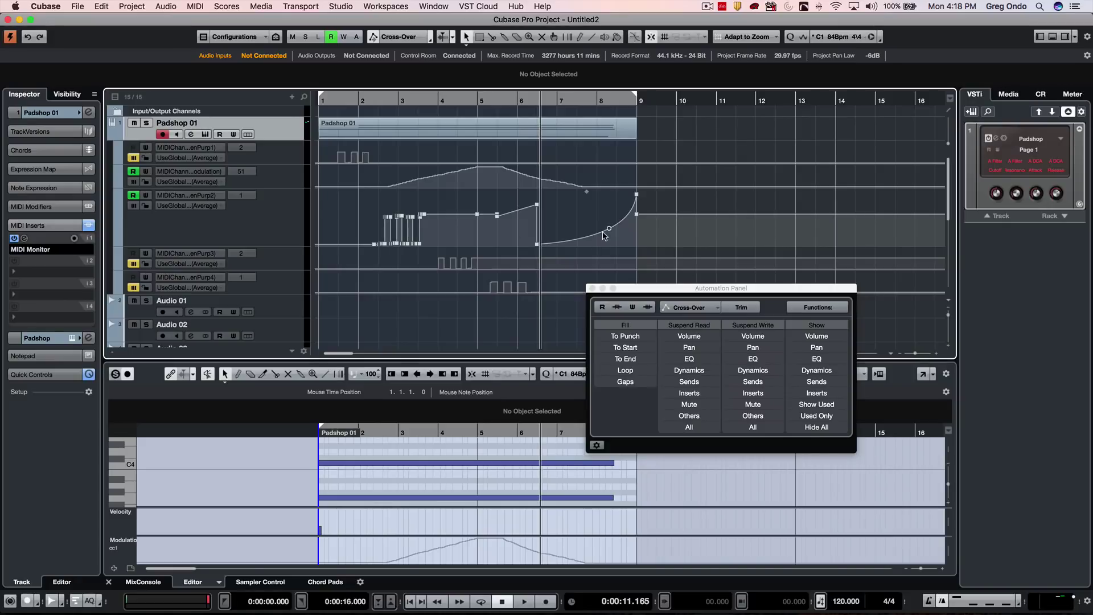
mouse_move(609, 229)
left_mouse_down()
mouse_move(597, 225)
mouse_move(611, 226)
left_mouse_up()
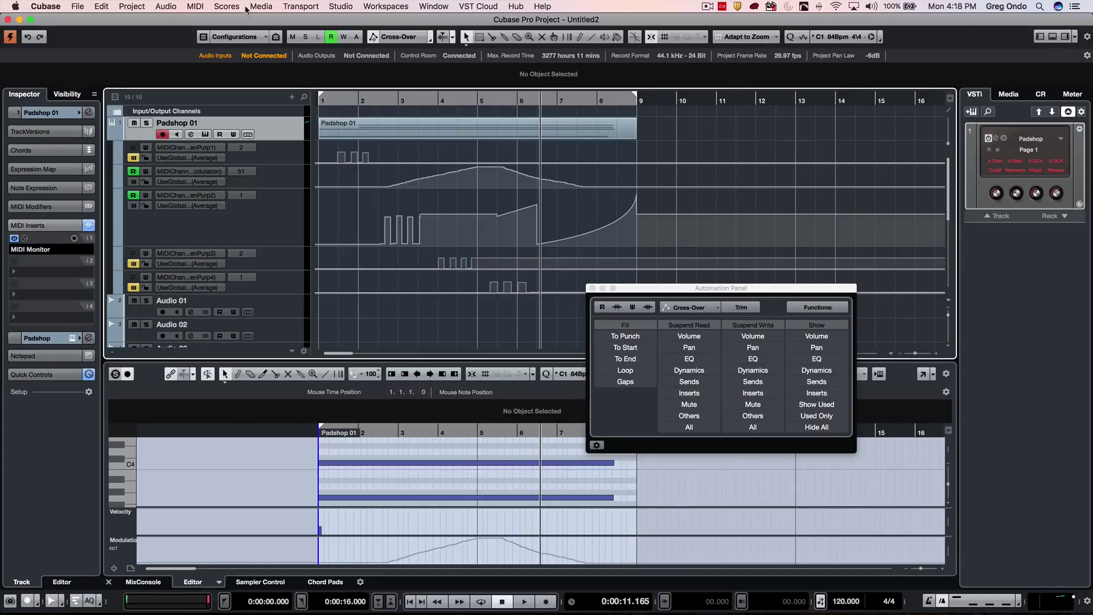
Move the playhead to bar 7 and select the Padshop 01 part
left_click(547, 100)
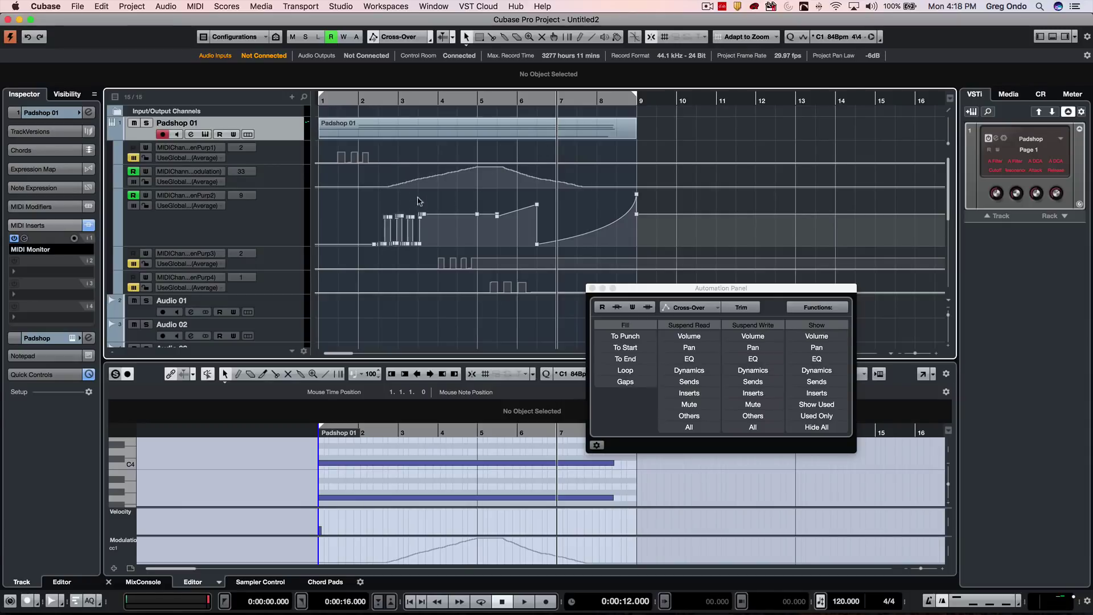
left_click(545, 231)
left_click(496, 113)
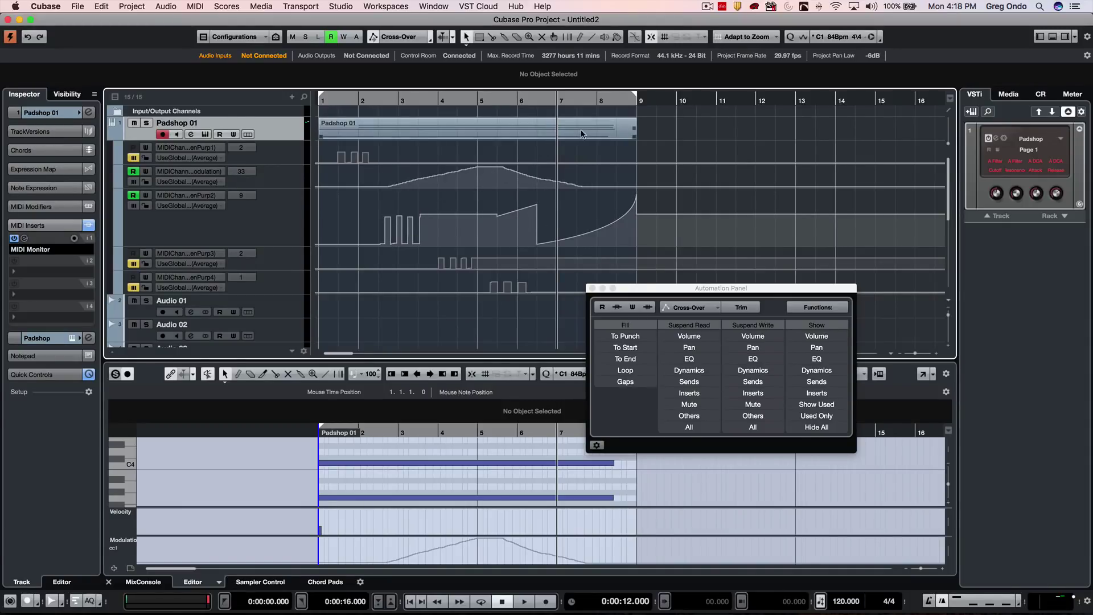
left_click(189, 7)
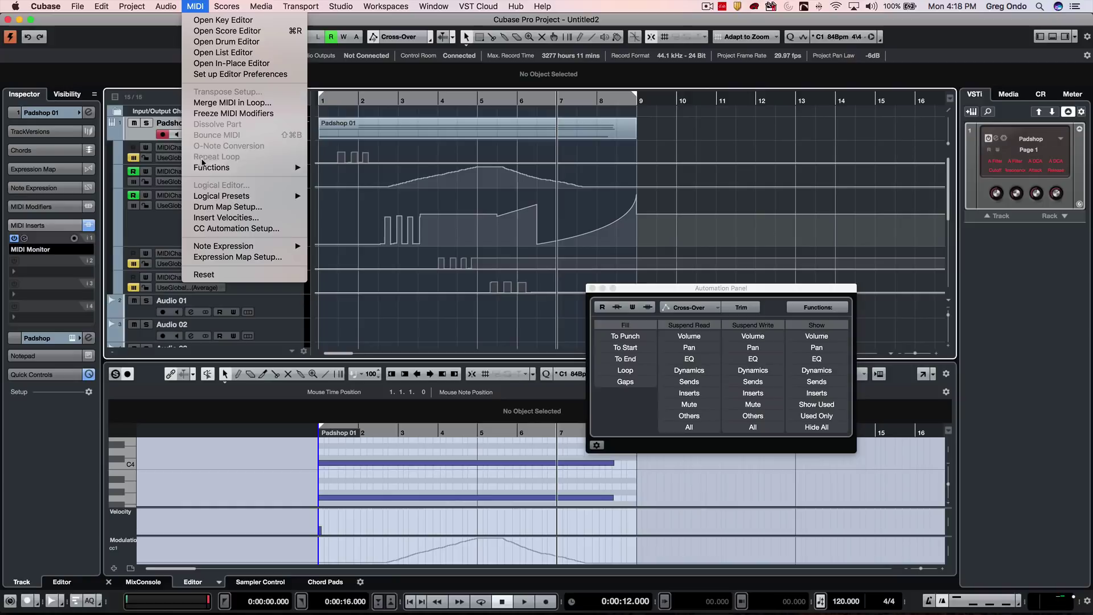
Set MIDI Controller Automation Setup to record CCs to the Automation Track with Average merge mode
left_click(213, 229)
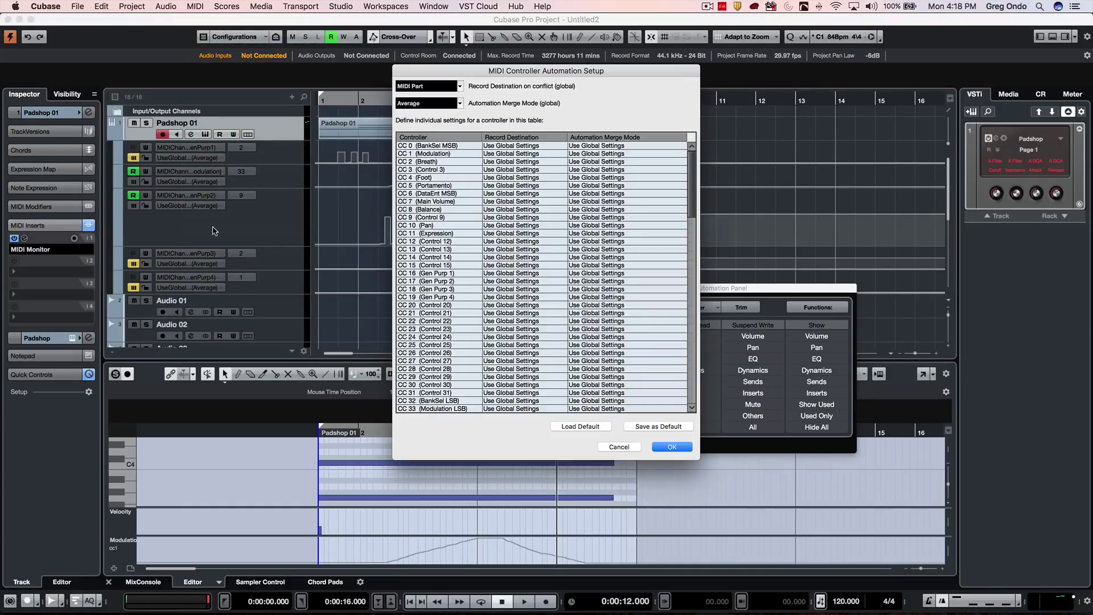
left_click(454, 87)
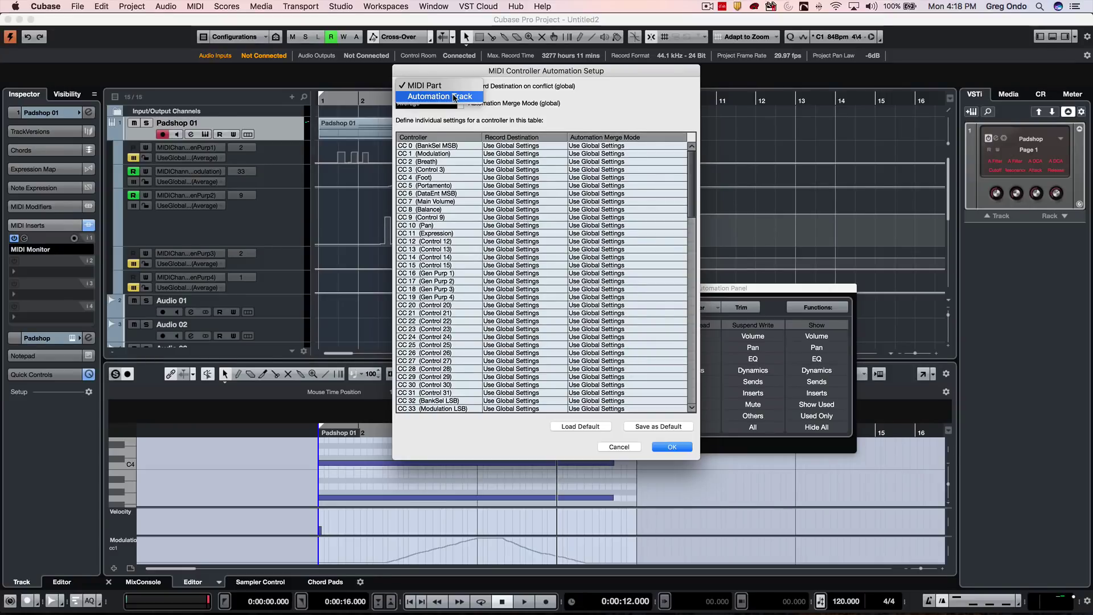
left_click(454, 98)
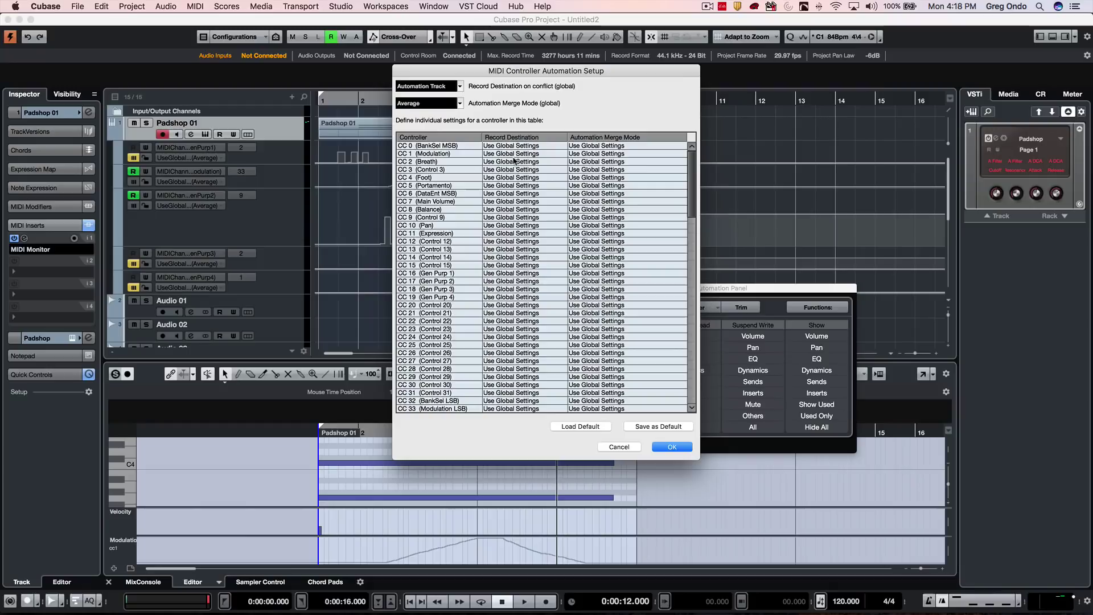
left_click(544, 154)
left_click(453, 105)
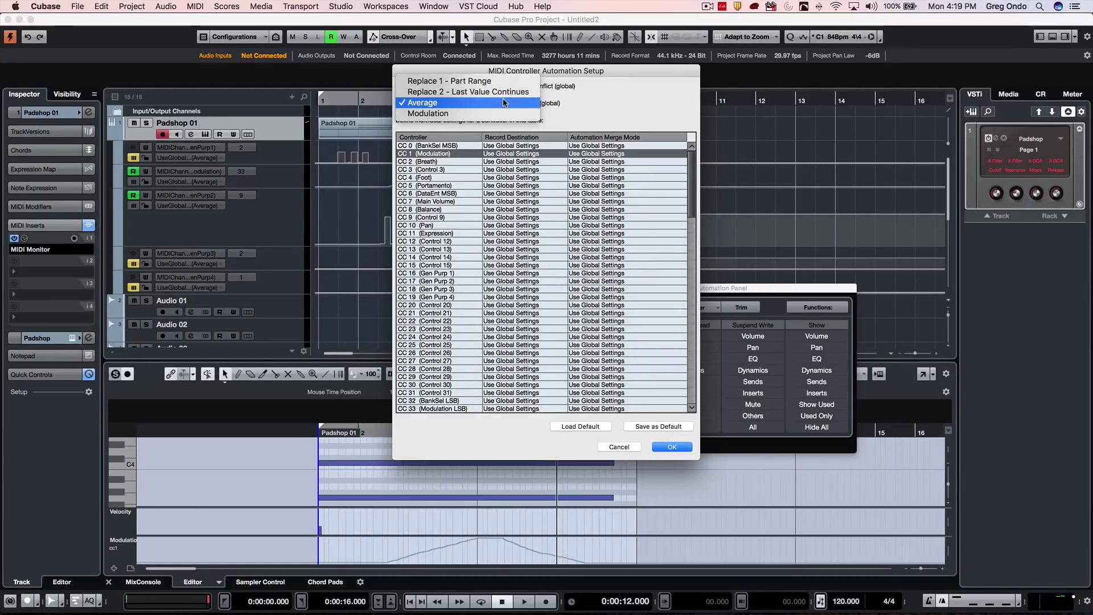
left_click(620, 86)
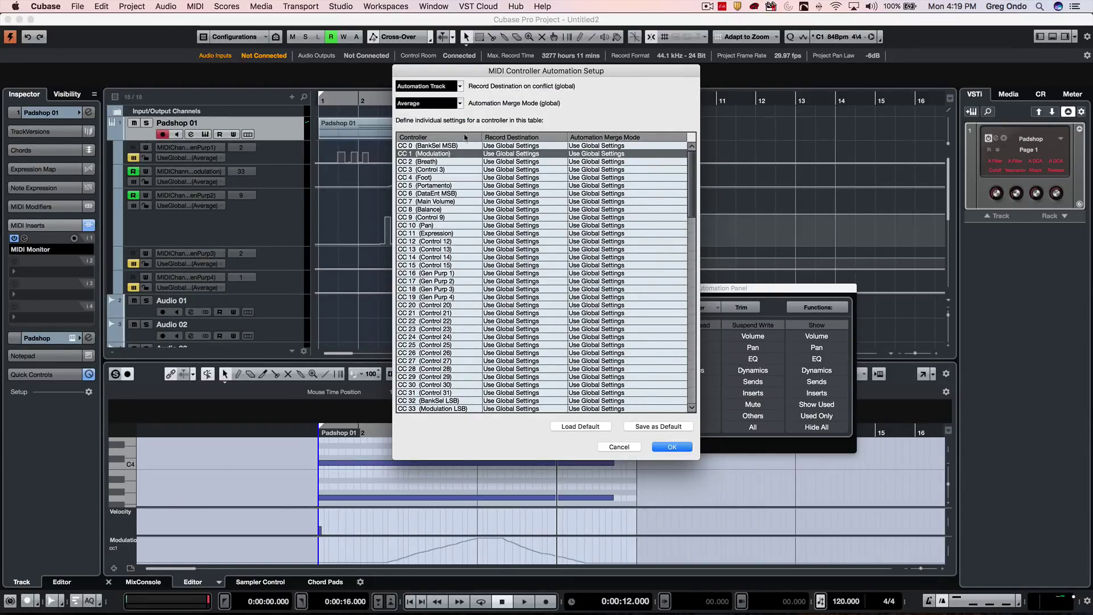
left_click(661, 446)
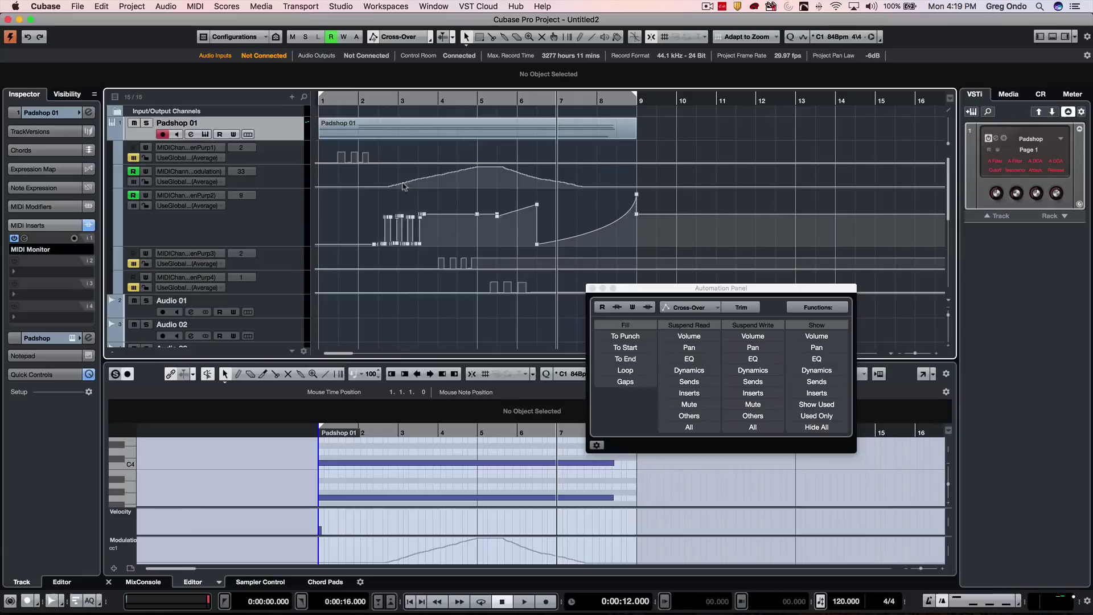
Write new modulation wheel moves on Padshop 01, then add a Volume automation lane
left_click(232, 135)
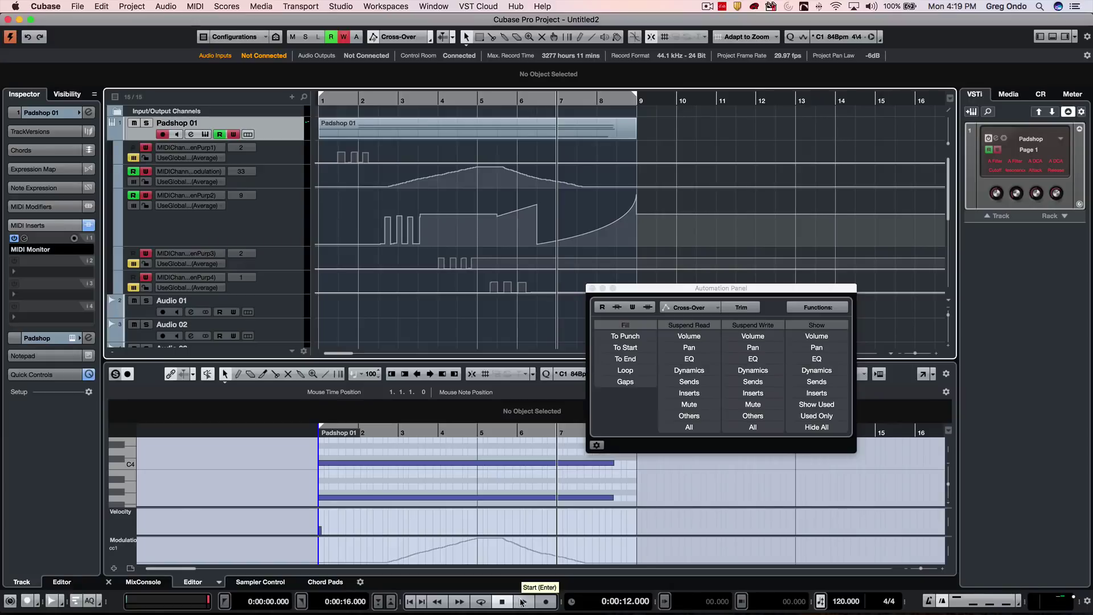
left_click(522, 602)
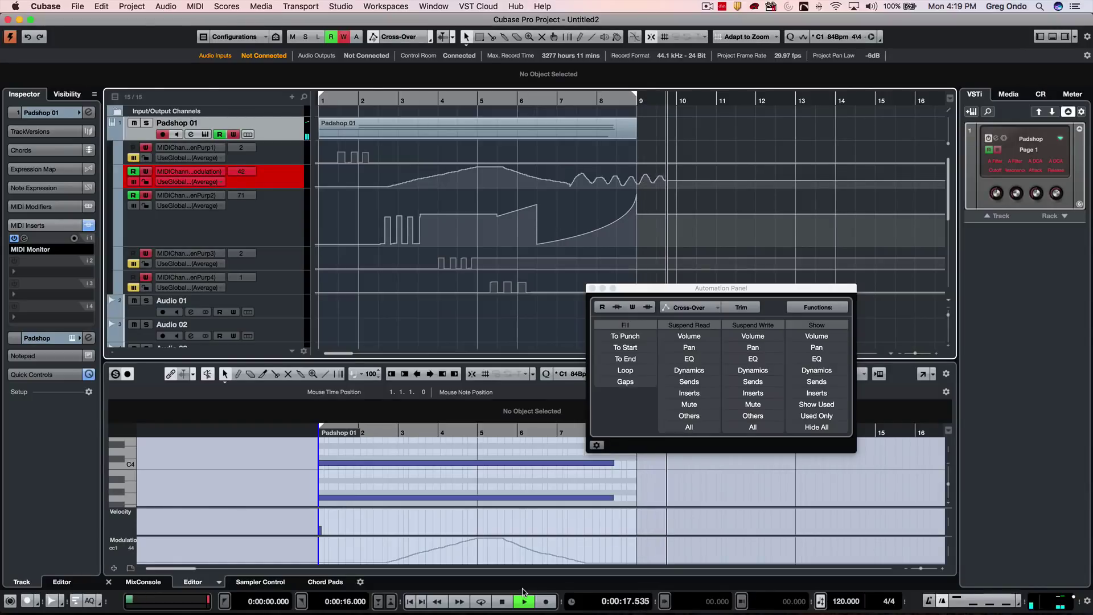
key("space")
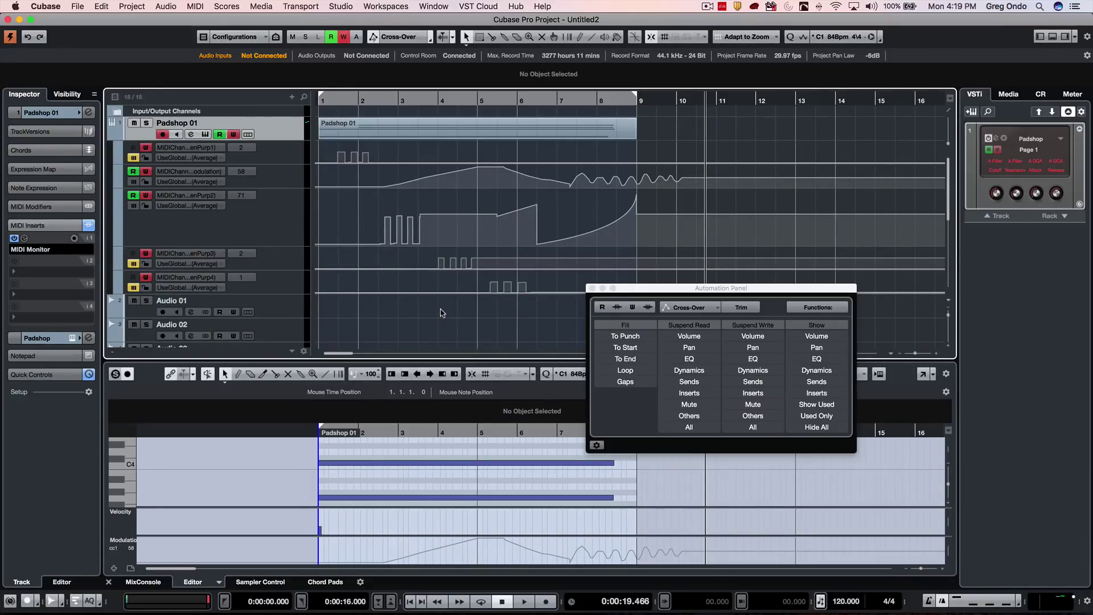
left_click(115, 158)
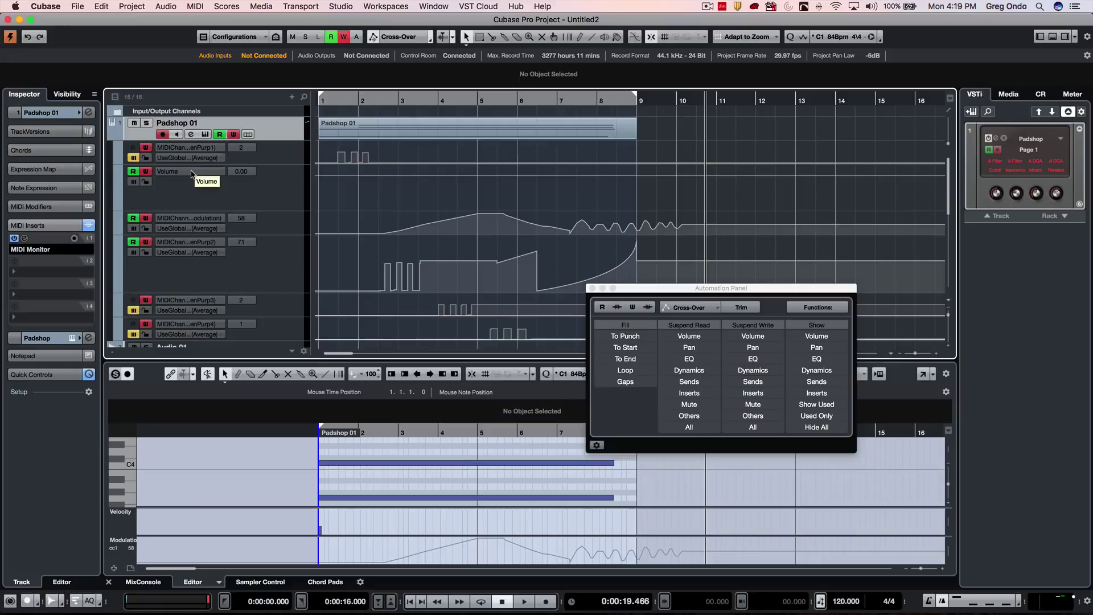
Switch the new lane from Volume to Padshop's MIDI Controller - Ch. 1 PitchBend parameter
left_click(191, 172)
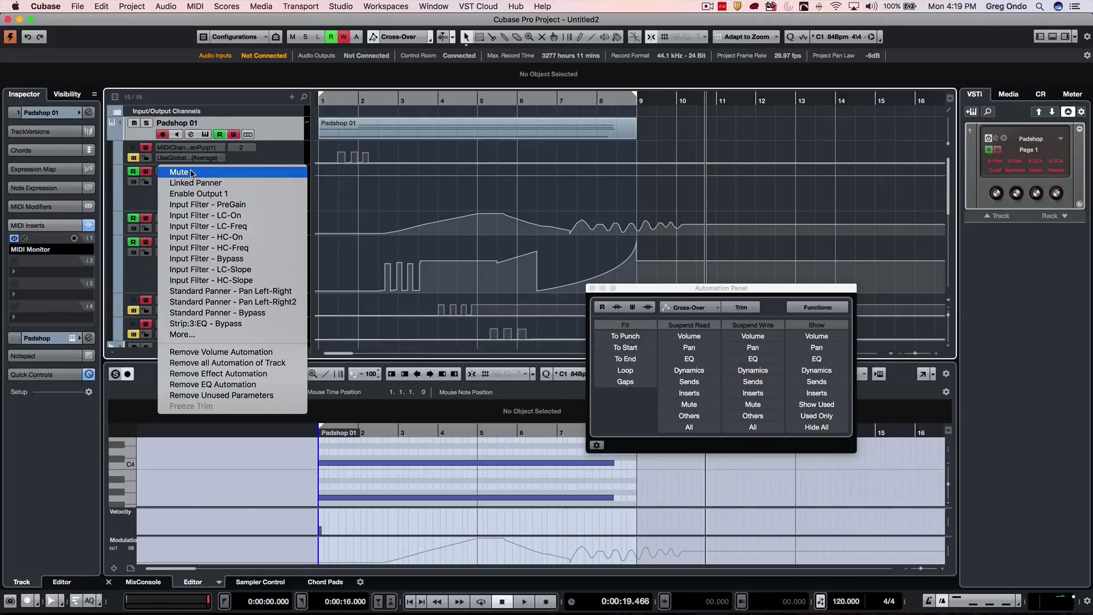
left_click(206, 335)
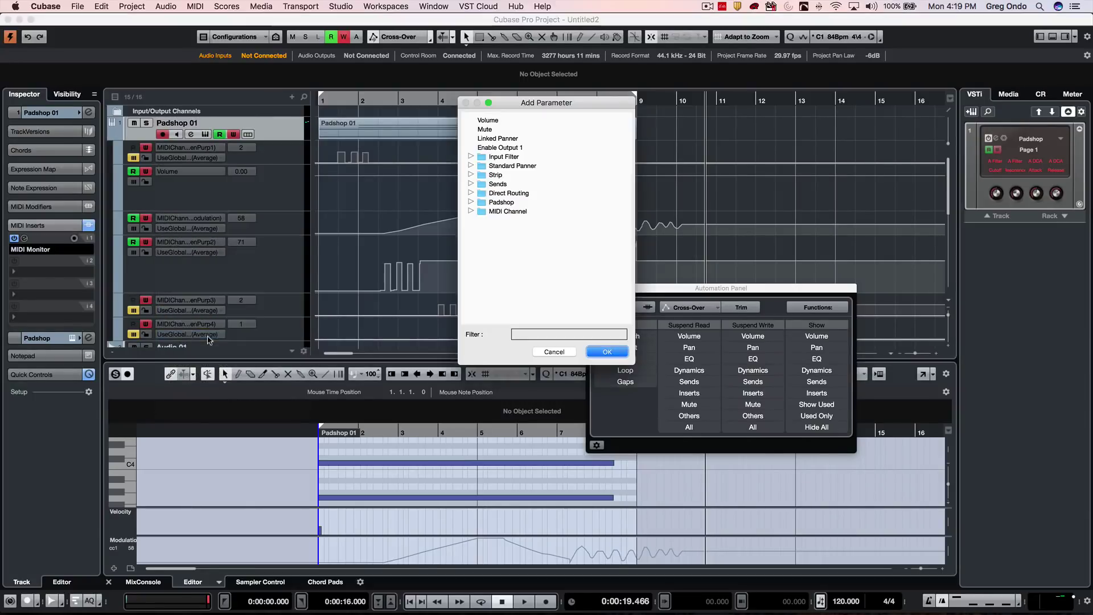
left_click(471, 203)
scroll(498, 221, "down", 3)
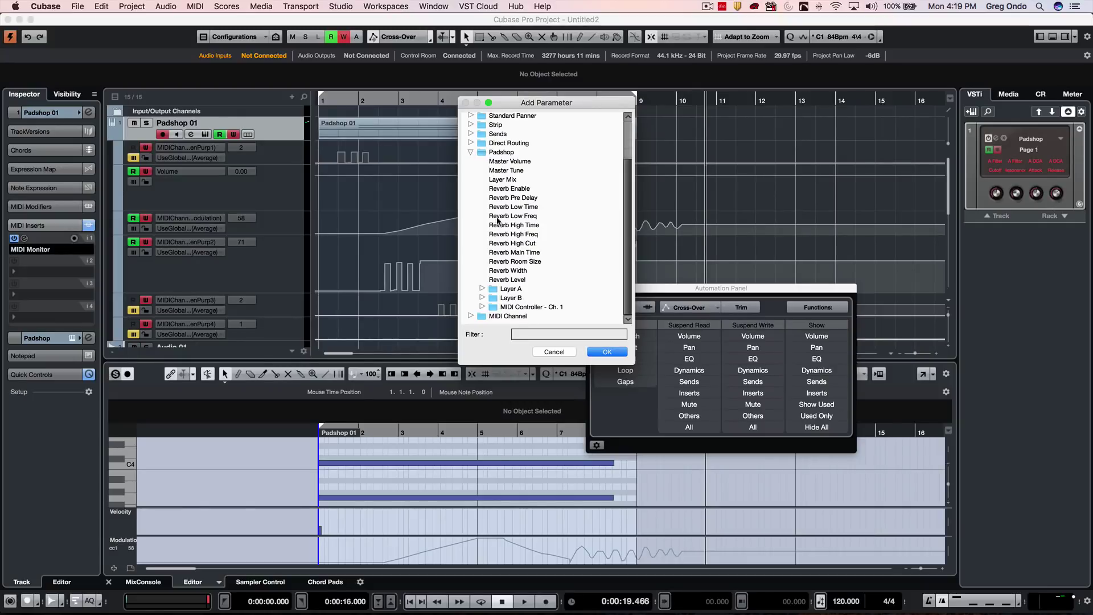
left_click(481, 307)
scroll(513, 256, "down", 20)
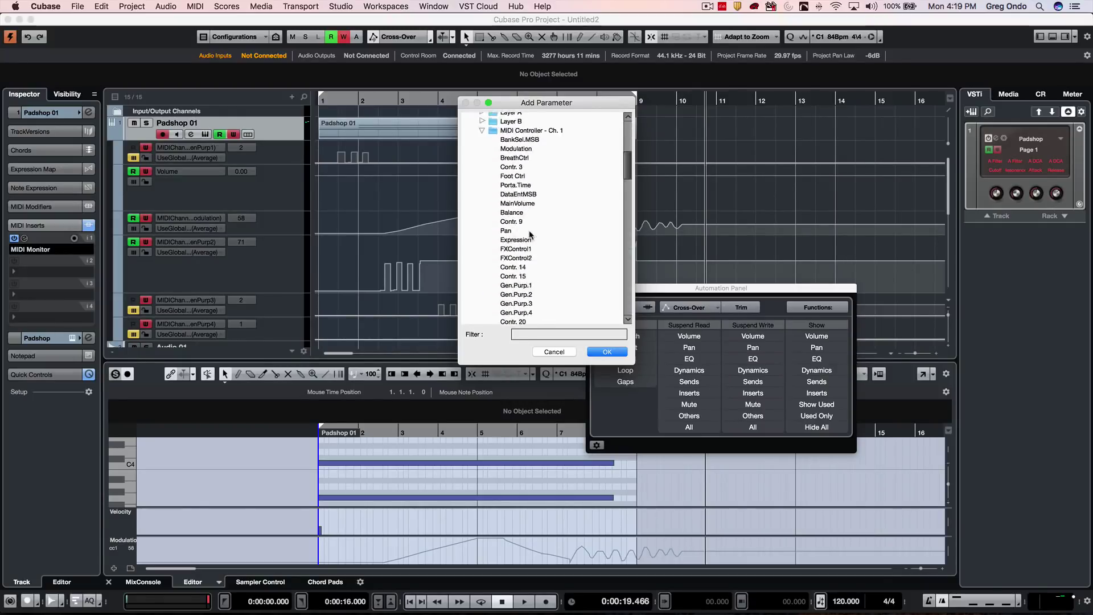
left_click(514, 307)
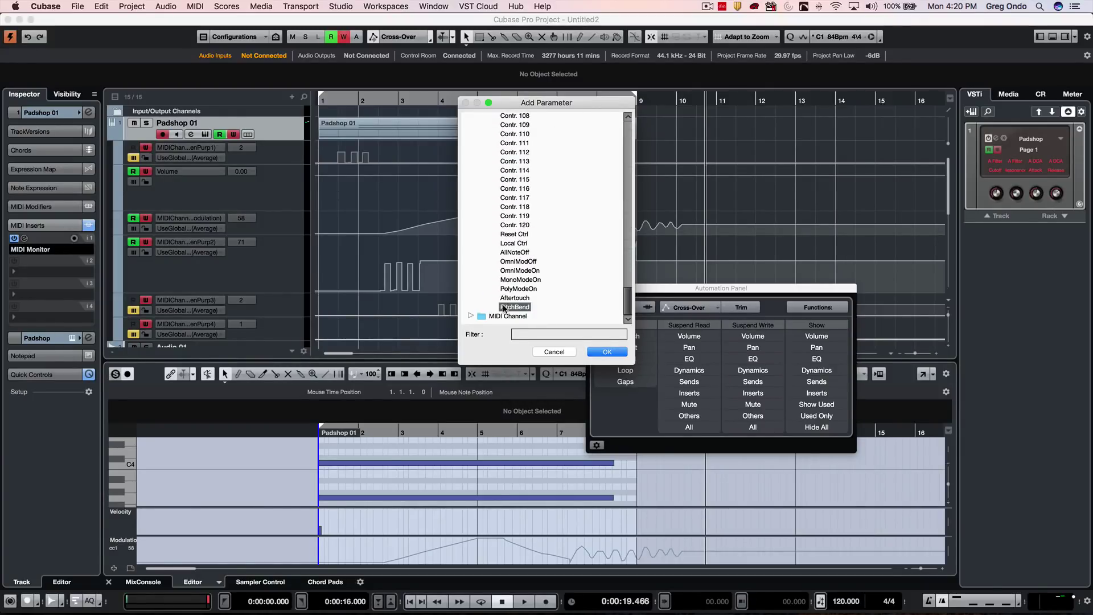
left_click(601, 352)
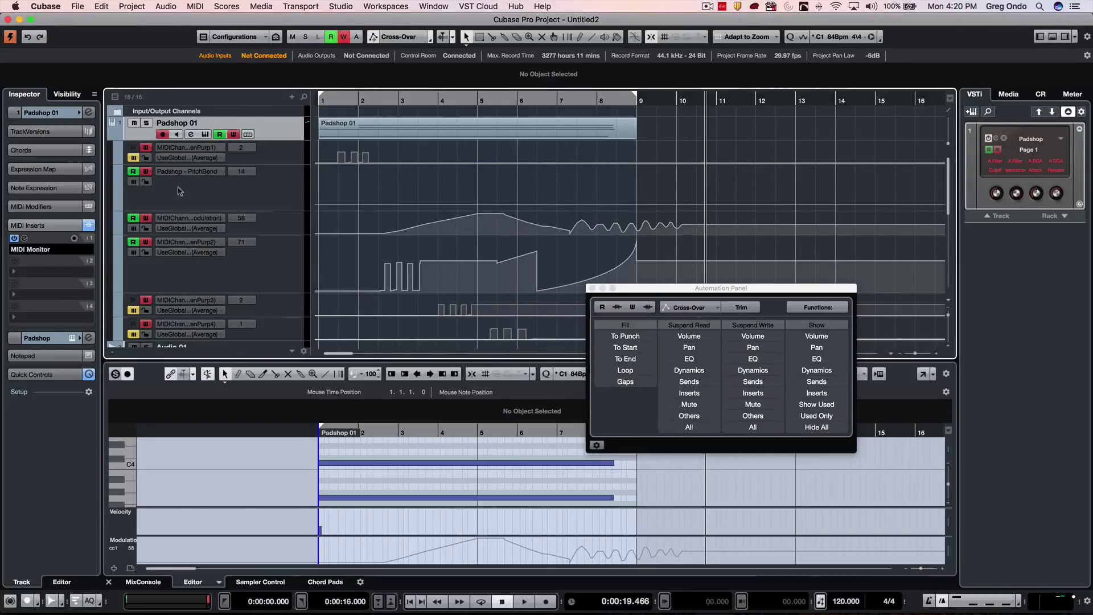
With the Draw tool, draw pitch bend rising from bar 3 toward bar 5, plus a ramp to bar 6
right_click(370, 194)
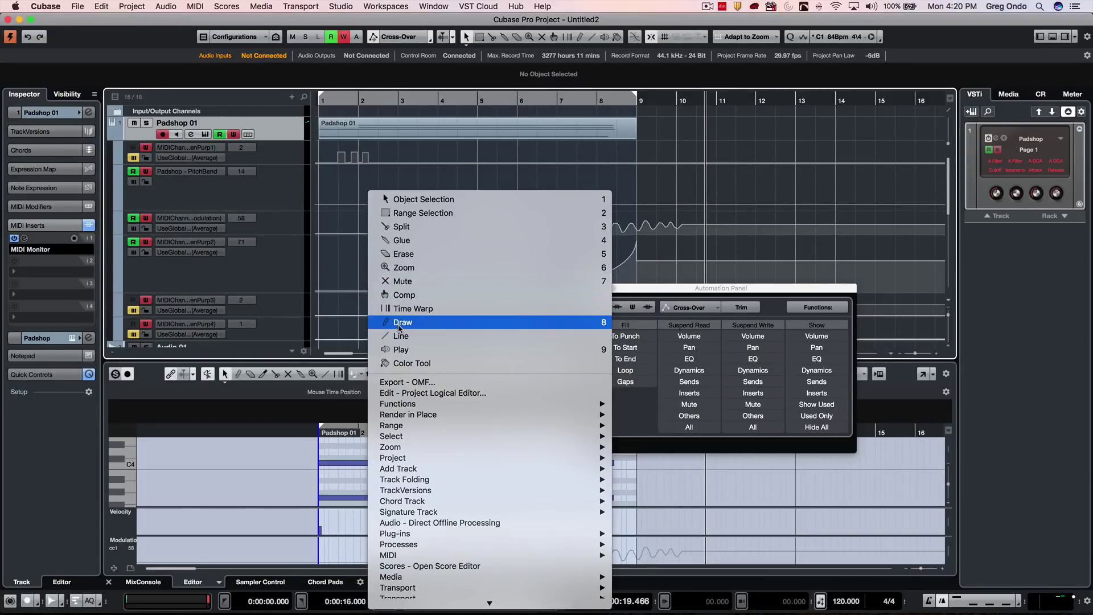
left_click(400, 322)
left_click_drag(397, 204, 452, 185)
right_click(489, 192)
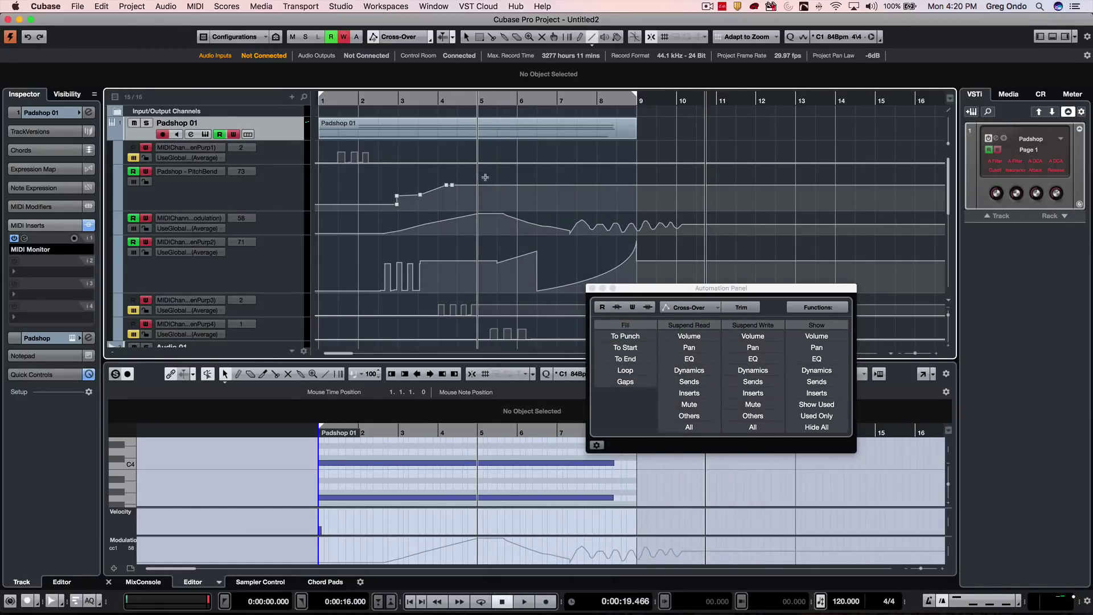
left_click_drag(485, 177, 517, 185)
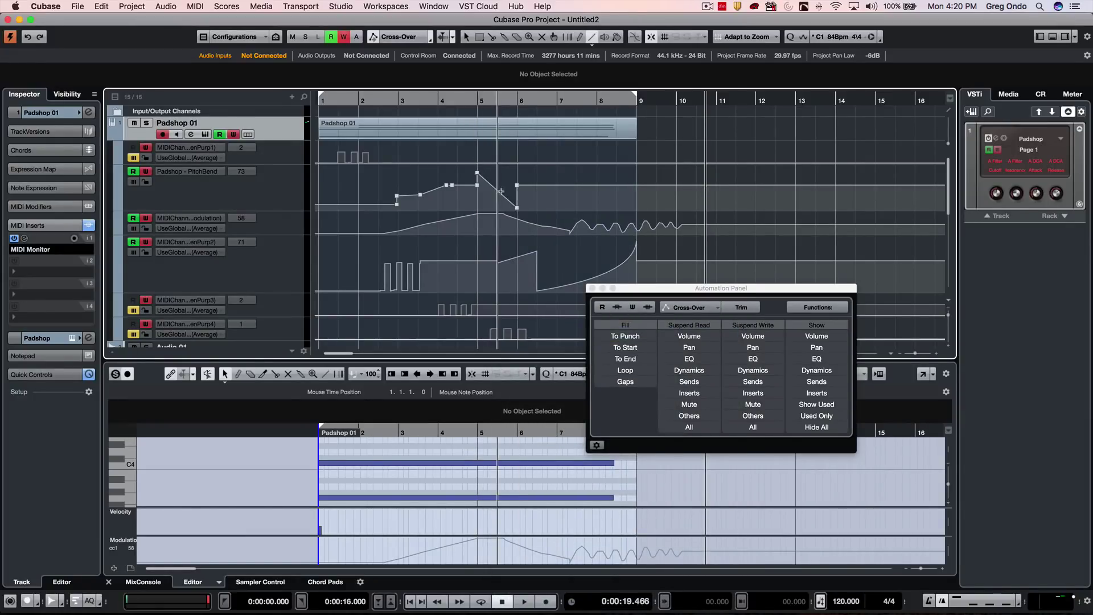
Bend the bar 5–6 ramp into a downward curve and duplicate it into bars 6–7
right_click(499, 193)
left_click(499, 196)
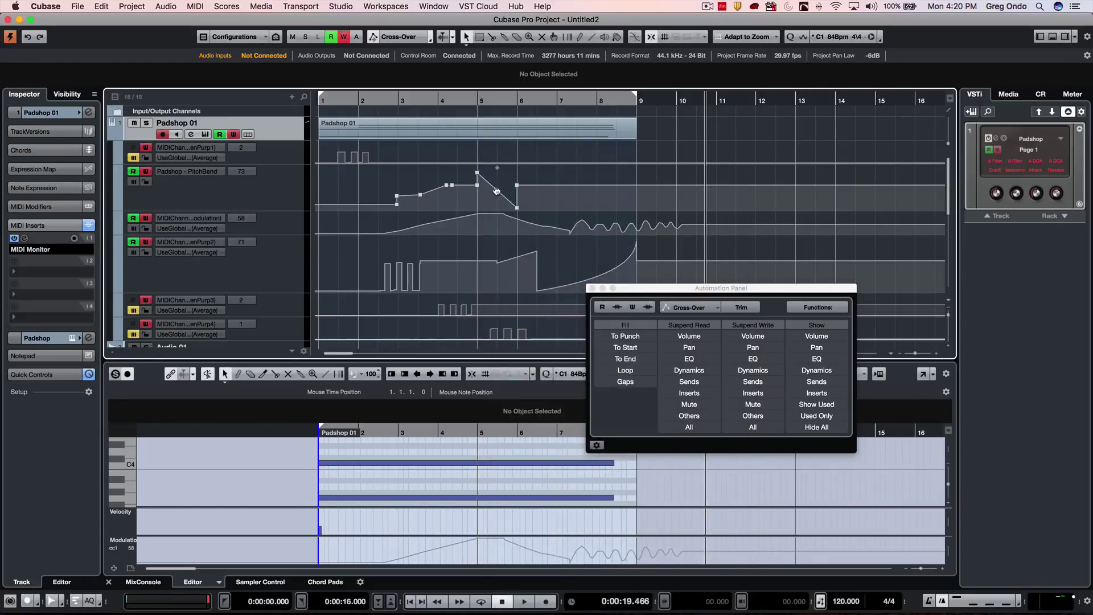
left_click_drag(496, 190, 521, 215)
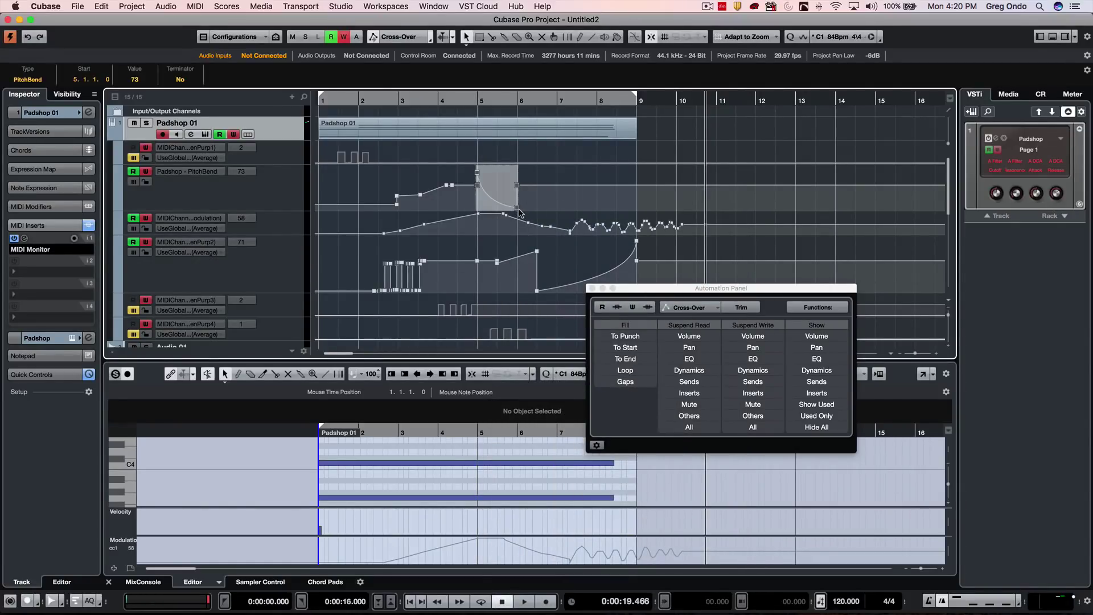
key("super+d")
left_click(529, 192)
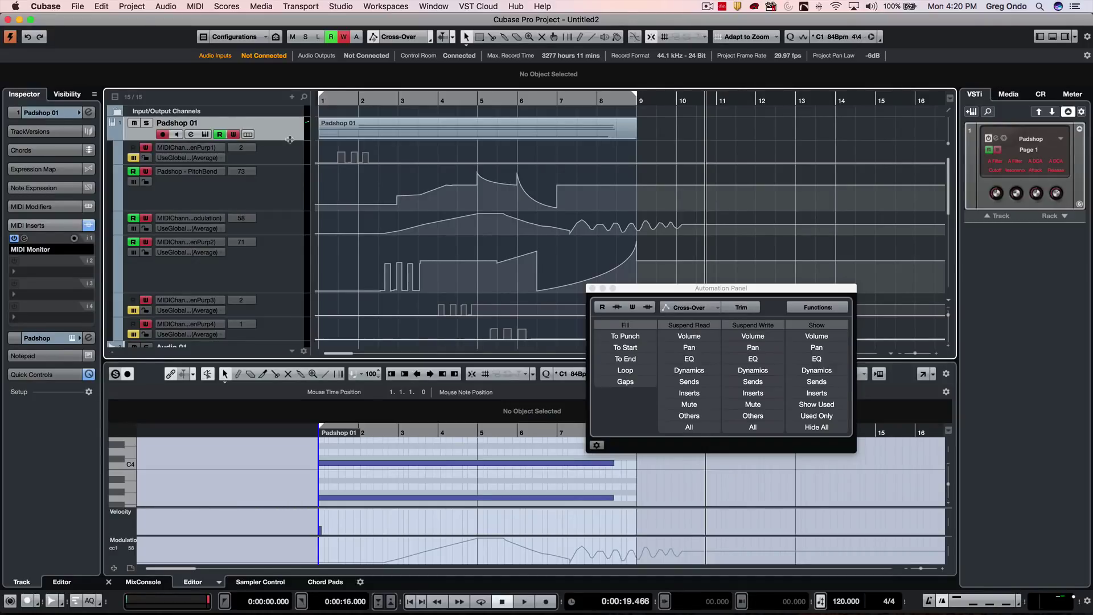
left_click(196, 6)
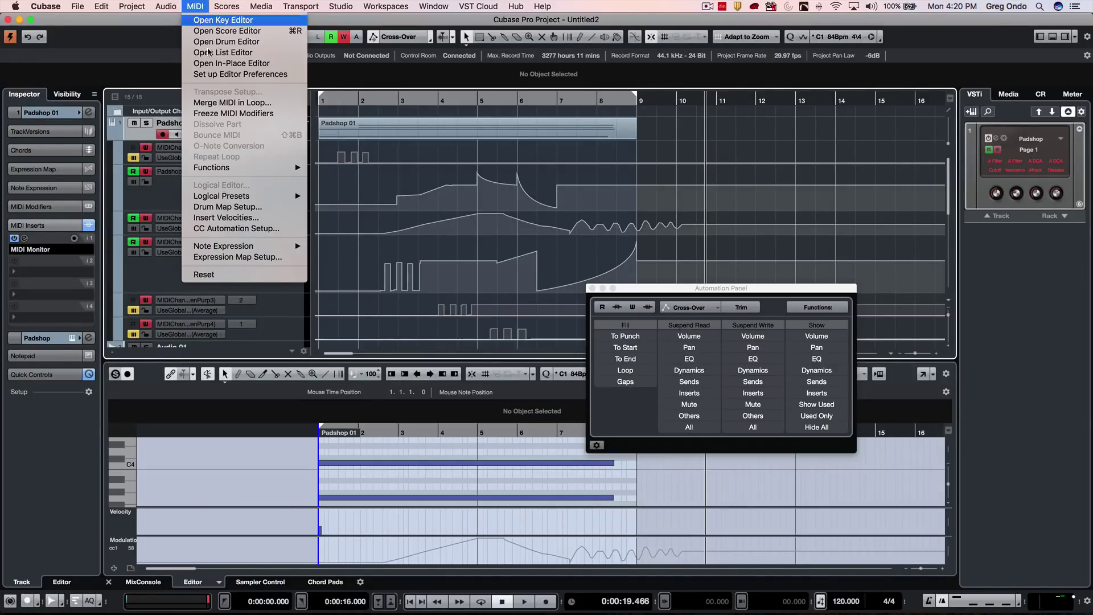
left_click(237, 228)
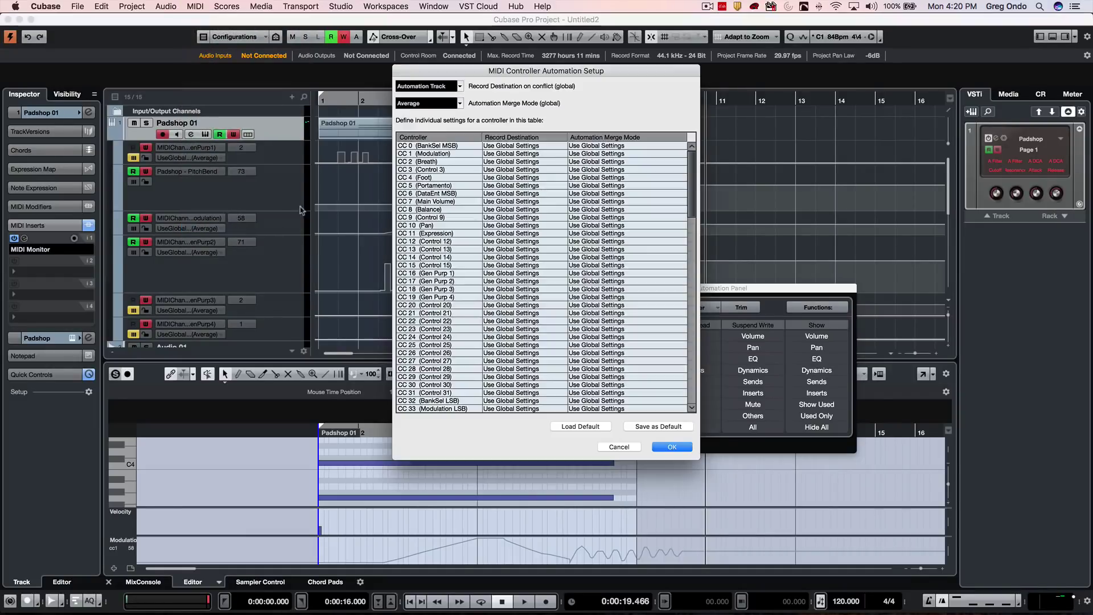
left_click(424, 86)
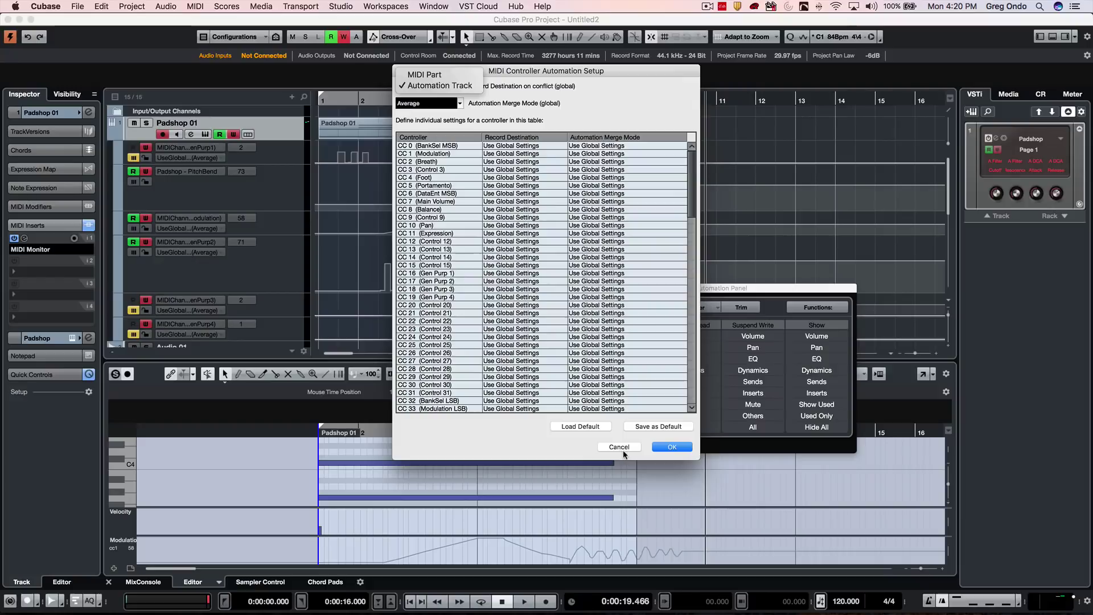
left_click(652, 443)
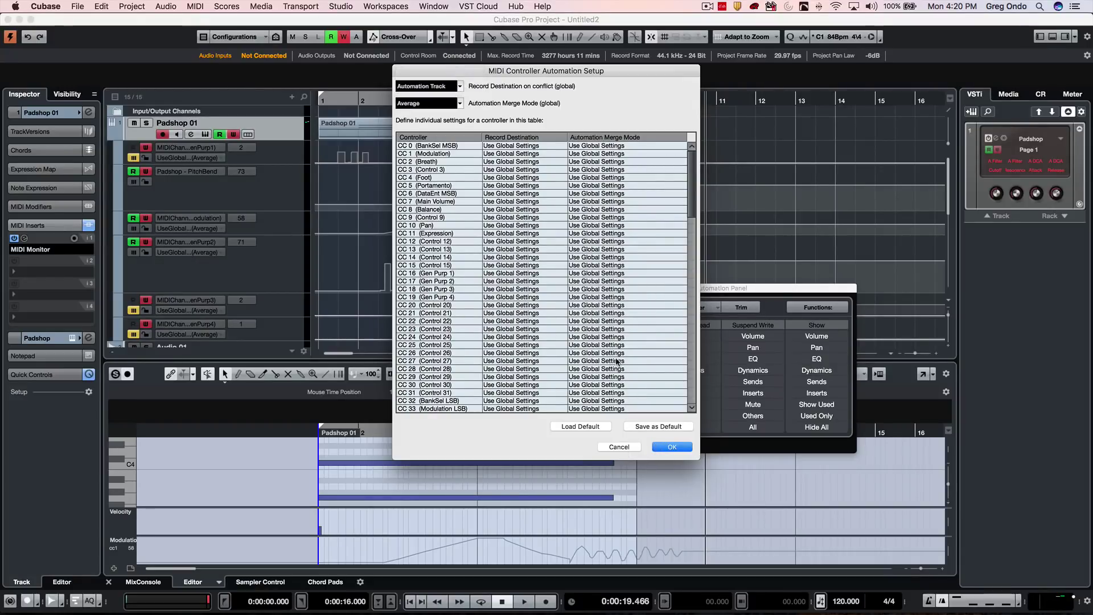
left_click(666, 447)
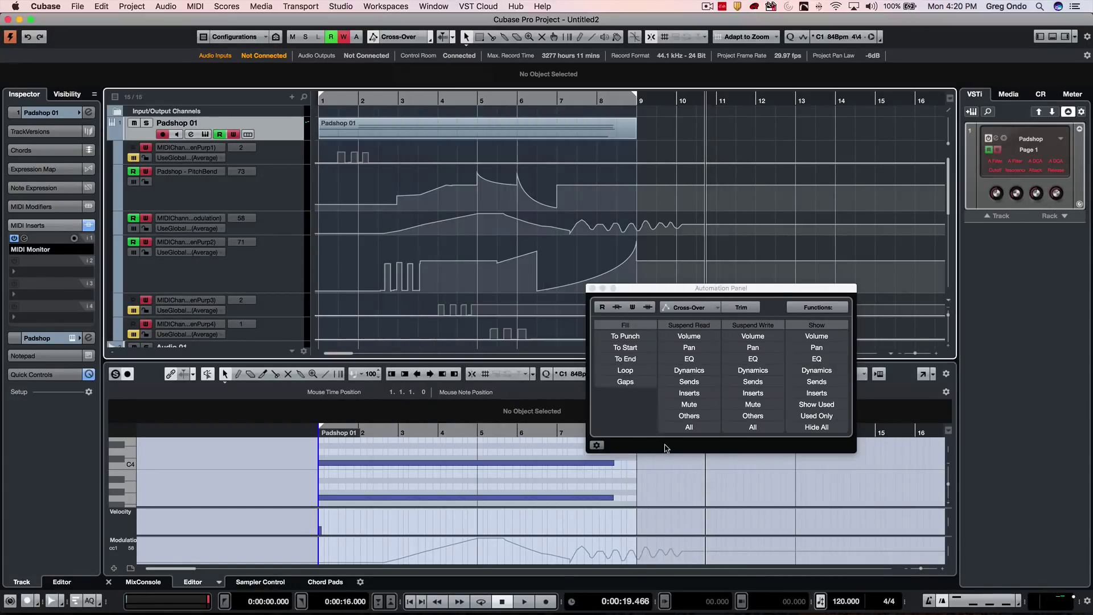